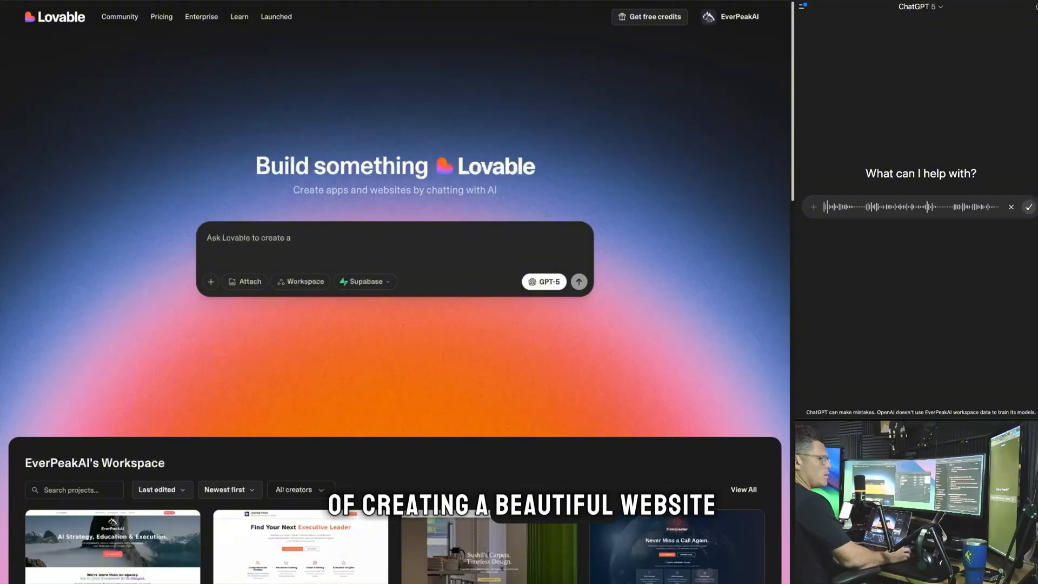
# Ask ChatGPT for a proper website structure and services for a new hair salon, removing the dictated ending about ideas for a beautiful website
pyautogui.click(1027, 208)
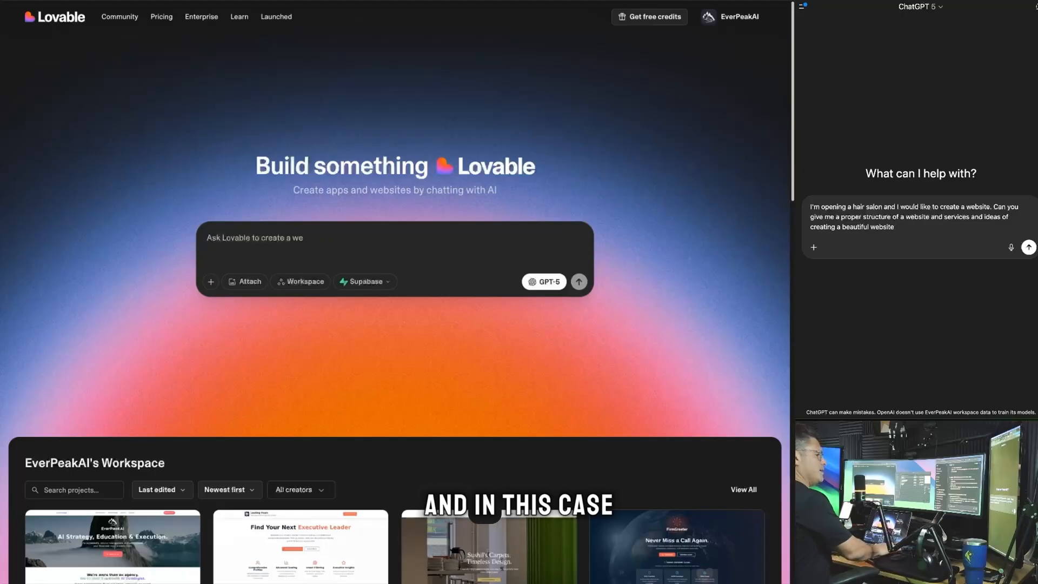
pyautogui.press('BackSpace')
pyautogui.press('BackSpace')
pyautogui.press('BackSpace')
pyautogui.press('BackSpace')
pyautogui.press('BackSpace')
pyautogui.press('BackSpace')
pyautogui.press('BackSpace')
pyautogui.press('BackSpace')
pyautogui.press('BackSpace')
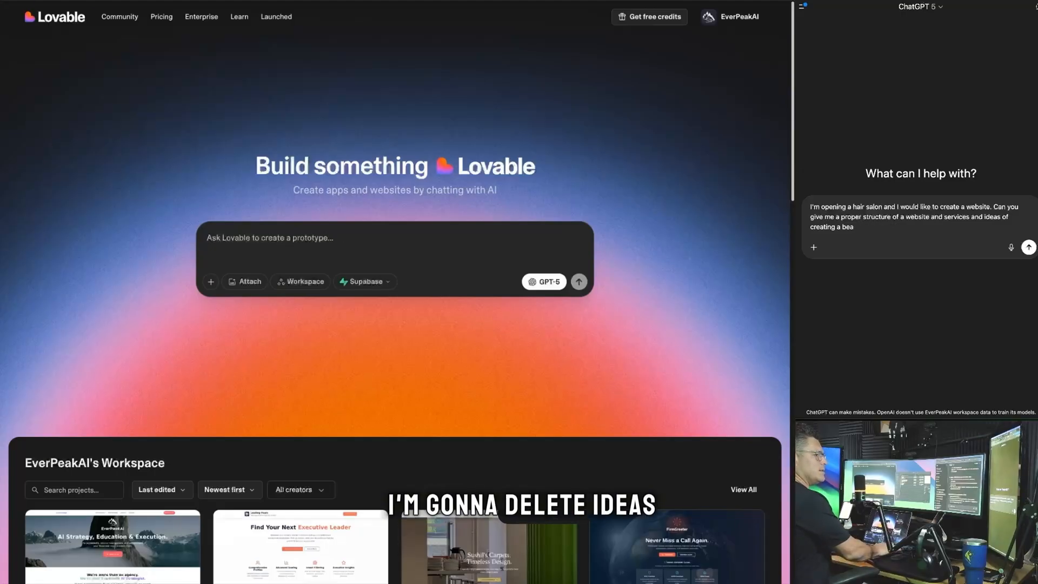
pyautogui.press('BackSpace')
pyautogui.press('BackSpace')
pyautogui.press('BackSpace')
pyautogui.press('BackSpace')
pyautogui.press('BackSpace')
pyautogui.press('BackSpace')
pyautogui.press('BackSpace')
pyautogui.press('BackSpace')
pyautogui.press('BackSpace')
pyautogui.press('BackSpace')
pyautogui.press('BackSpace')
pyautogui.press('BackSpace')
pyautogui.press('BackSpace')
pyautogui.press('BackSpace')
pyautogui.press('BackSpace')
pyautogui.press('BackSpace')
pyautogui.press('BackSpace')
pyautogui.press('BackSpace')
pyautogui.press('BackSpace')
pyautogui.press('BackSpace')
pyautogui.press('Return')
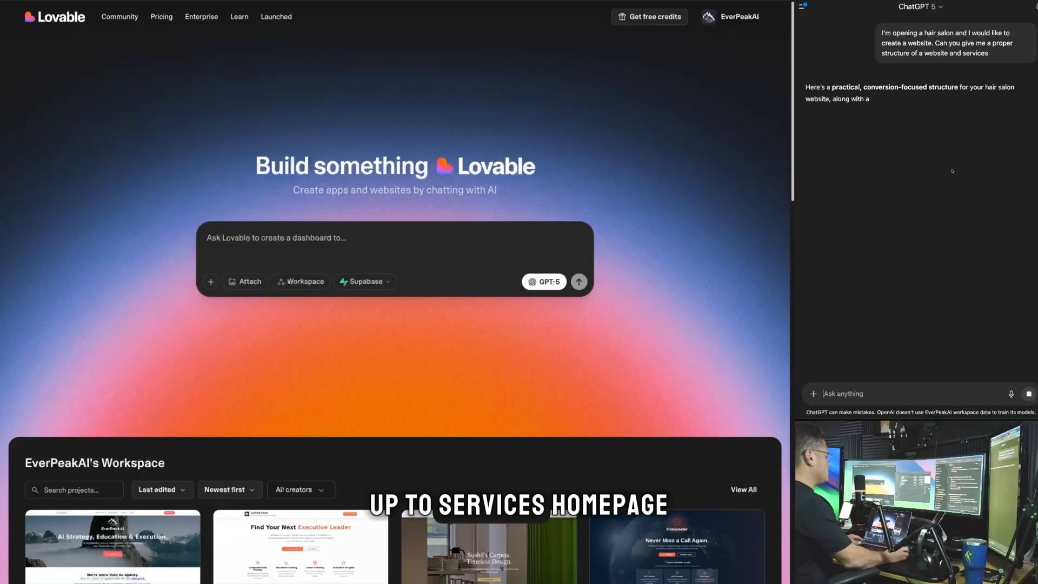
pyautogui.scroll(-1, 962, 139)
pyautogui.scroll(-1, 943, 137)
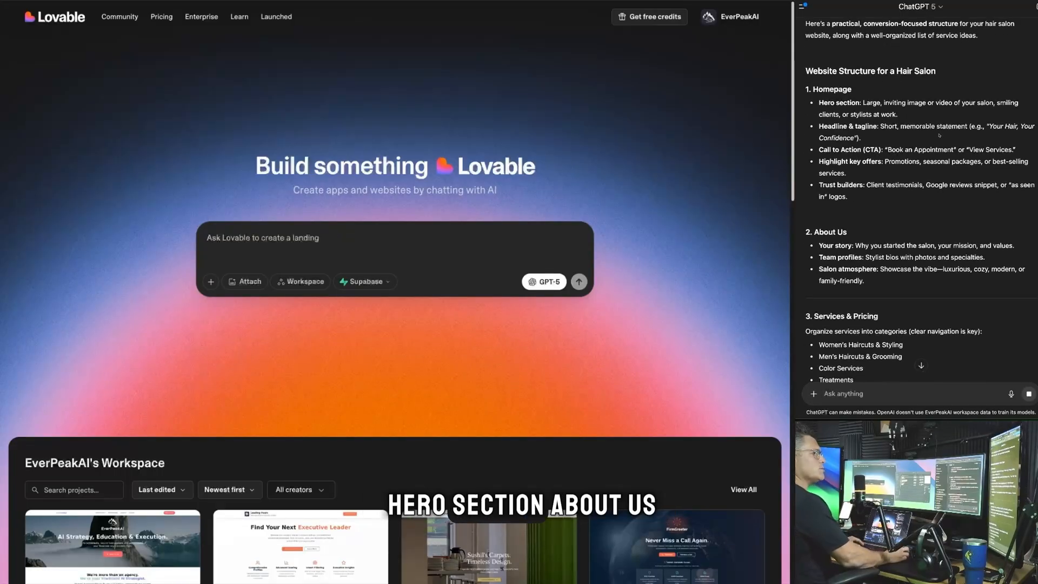
pyautogui.scroll(-5, 928, 121)
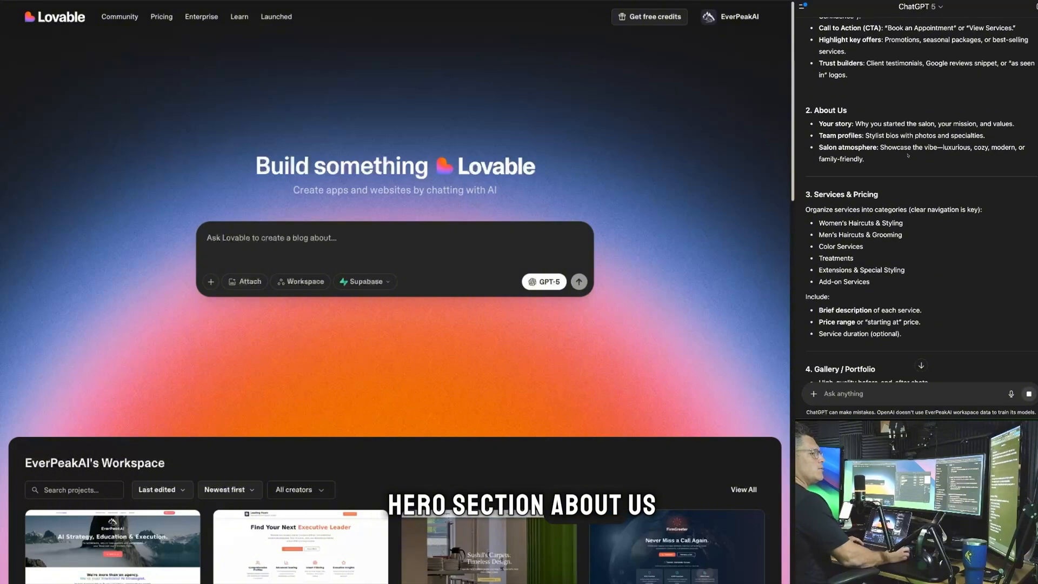
pyautogui.scroll(-12, 909, 157)
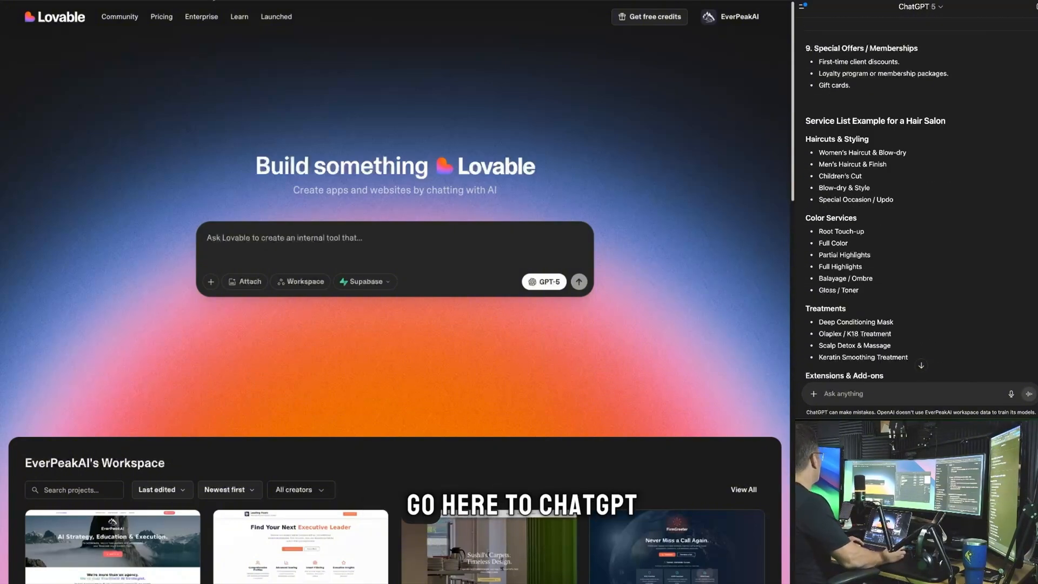
# Create a new ChatGPT project named "Lovable.dev Expert"
pyautogui.hotkey('ctrl', 't')
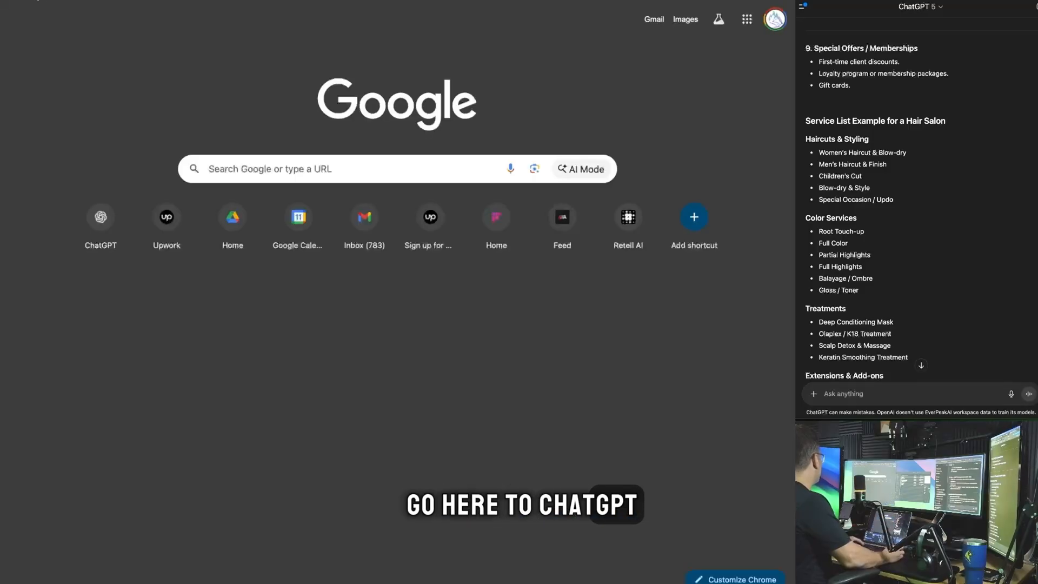
pyautogui.hotkey('ctrl', 'Tab')
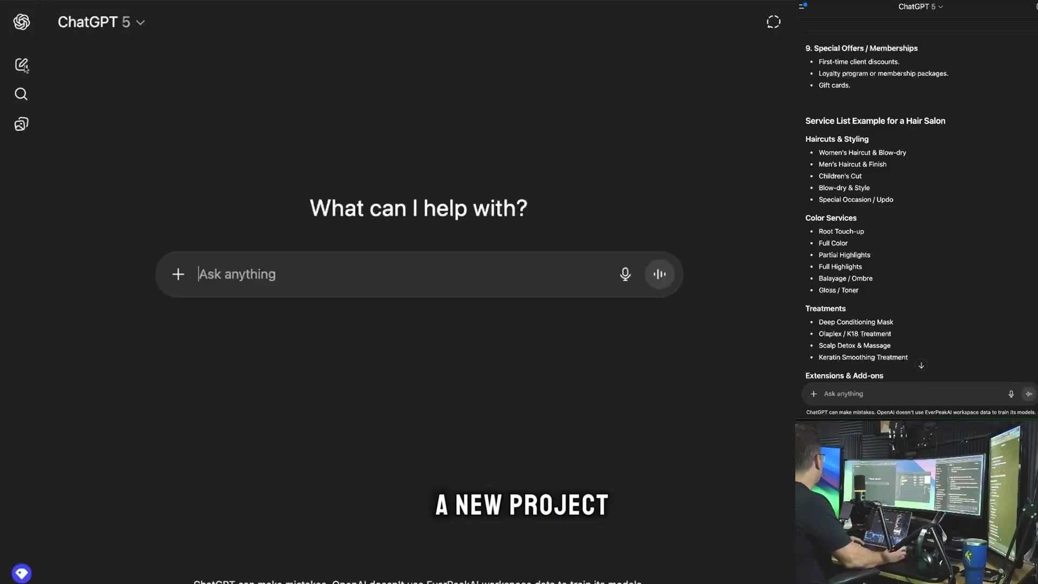
pyautogui.click(21, 22)
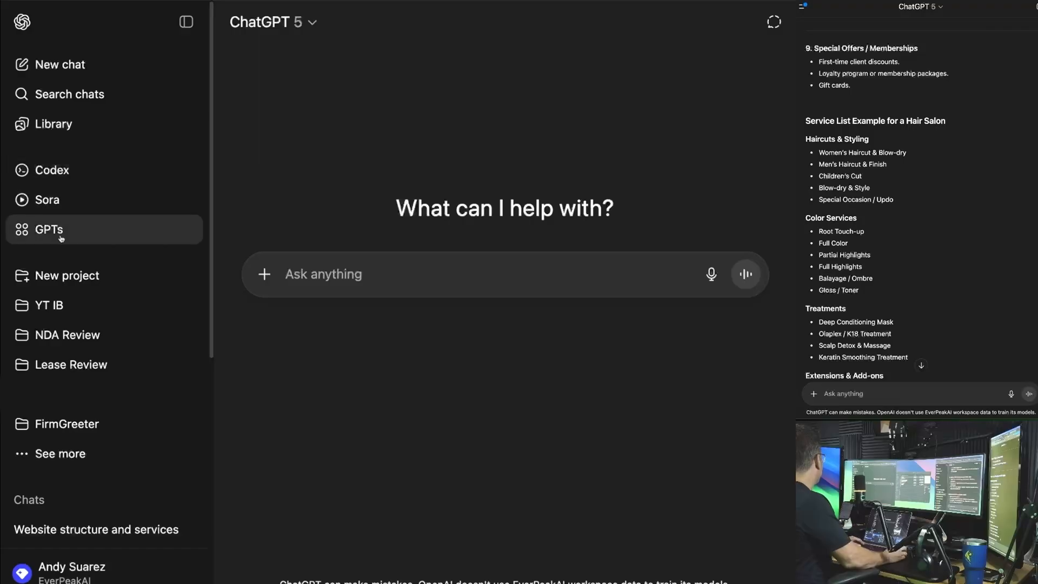
pyautogui.click(62, 276)
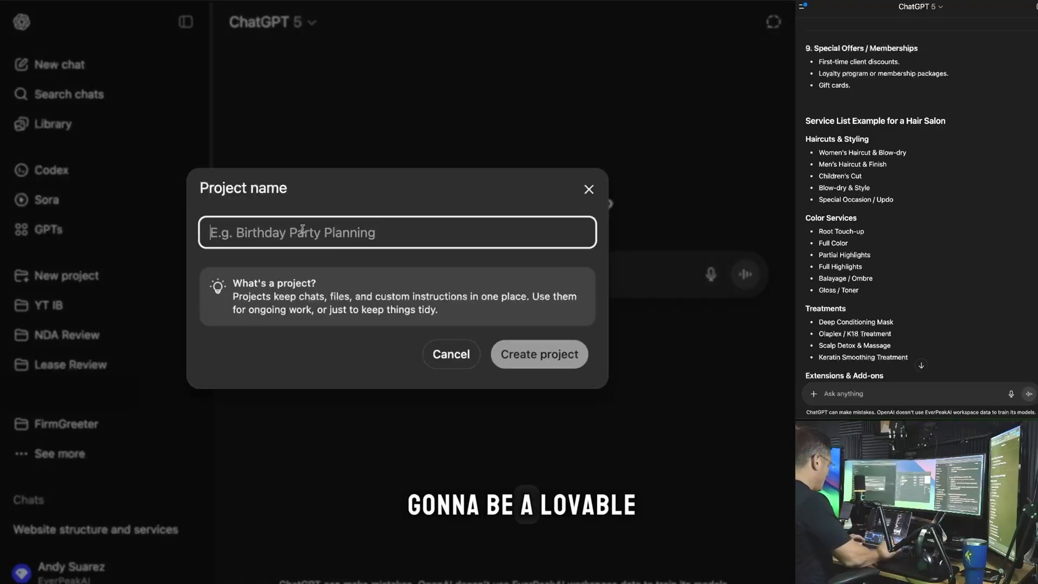
pyautogui.write('Lovable.dev Expert')
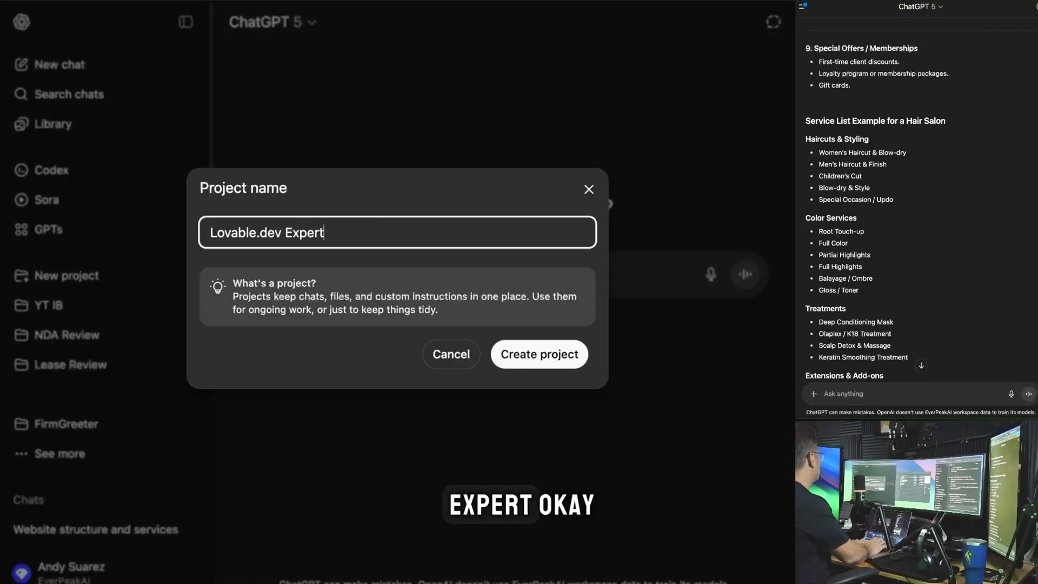
pyautogui.press('Return')
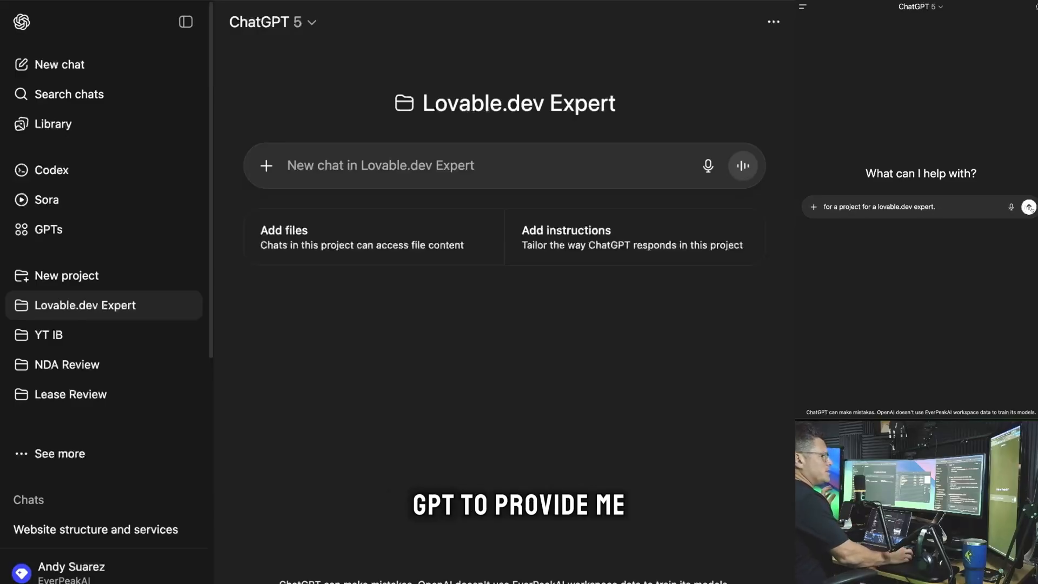
# Have ChatGPT write agent instructions for a Lovable.dev developer expert who uses its best tools and features to build appealing websites for each vertical
pyautogui.click(1027, 207)
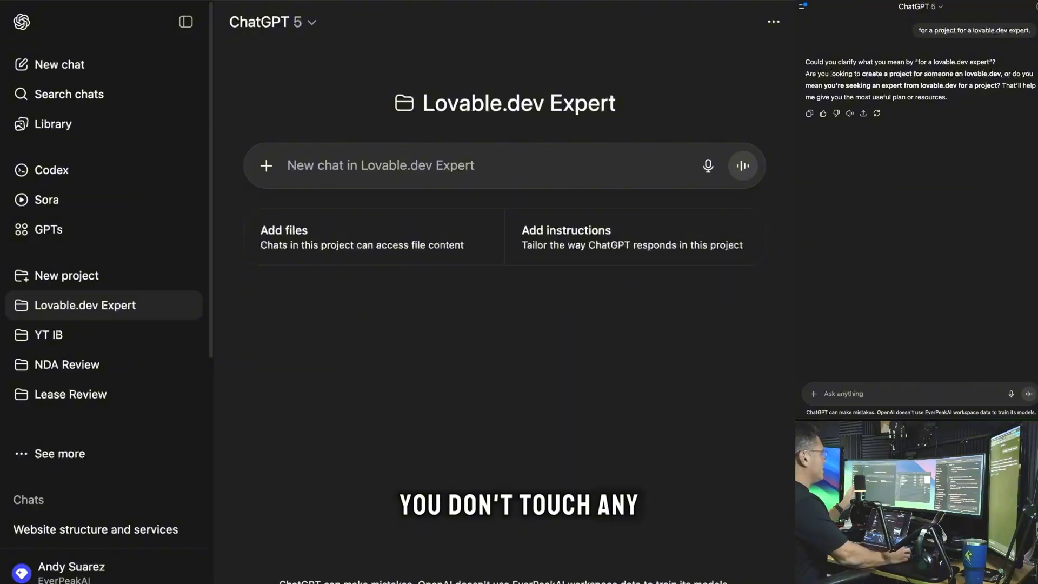
pyautogui.click(1011, 394)
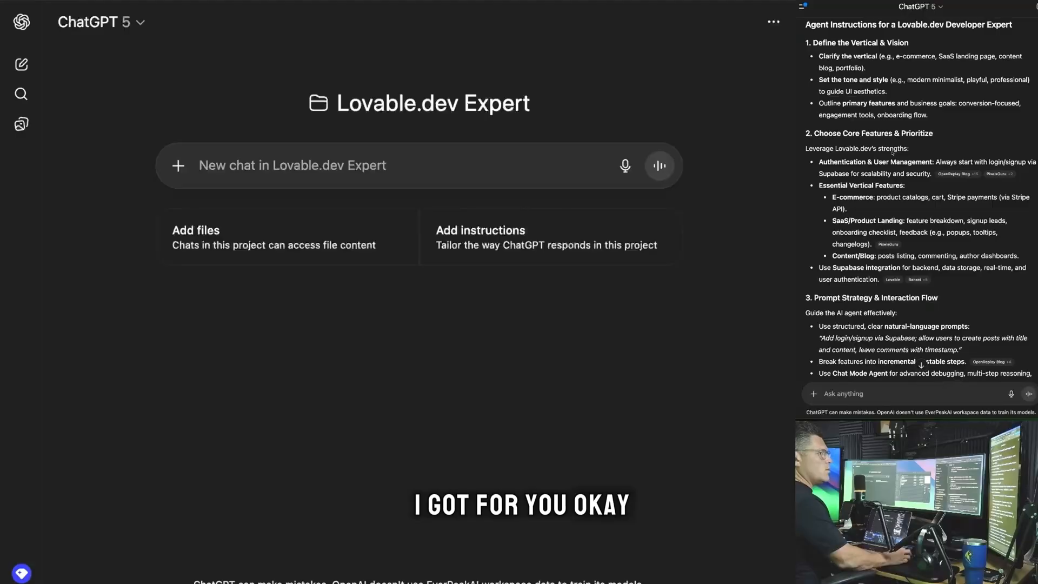
pyautogui.scroll(-3, 892, 150)
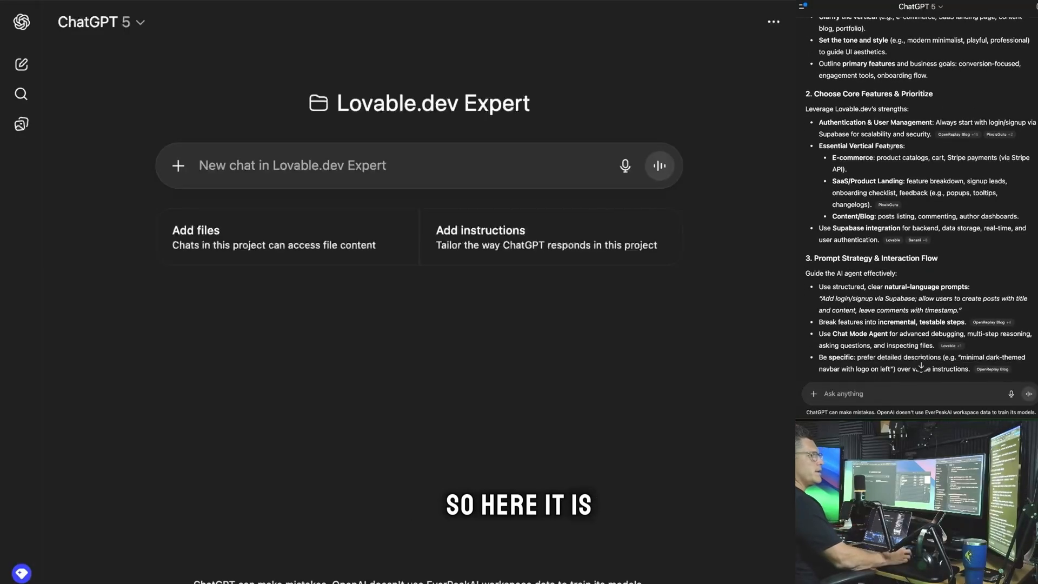
pyautogui.scroll(-6, 890, 147)
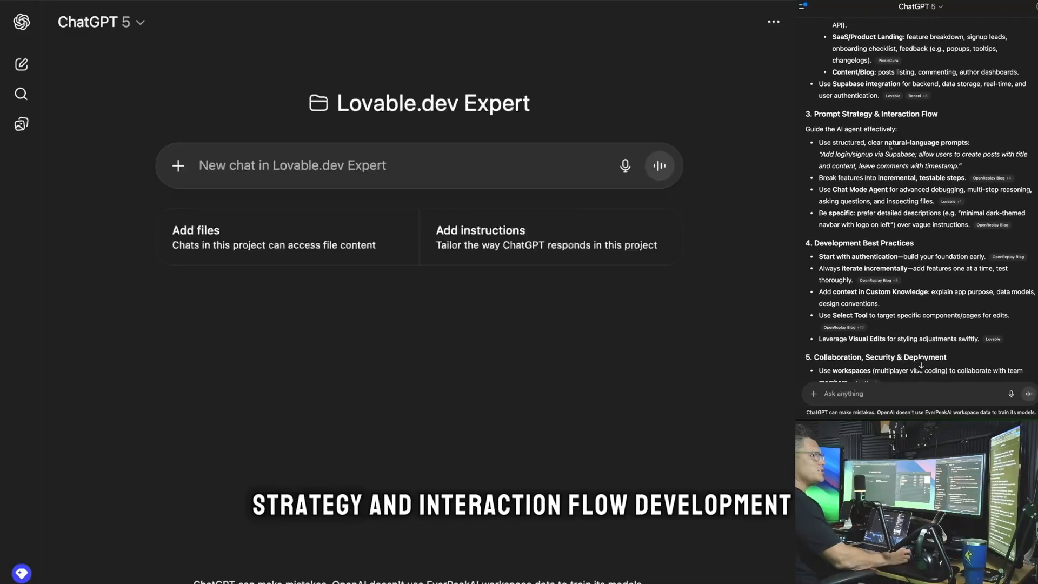
pyautogui.scroll(-5, 890, 147)
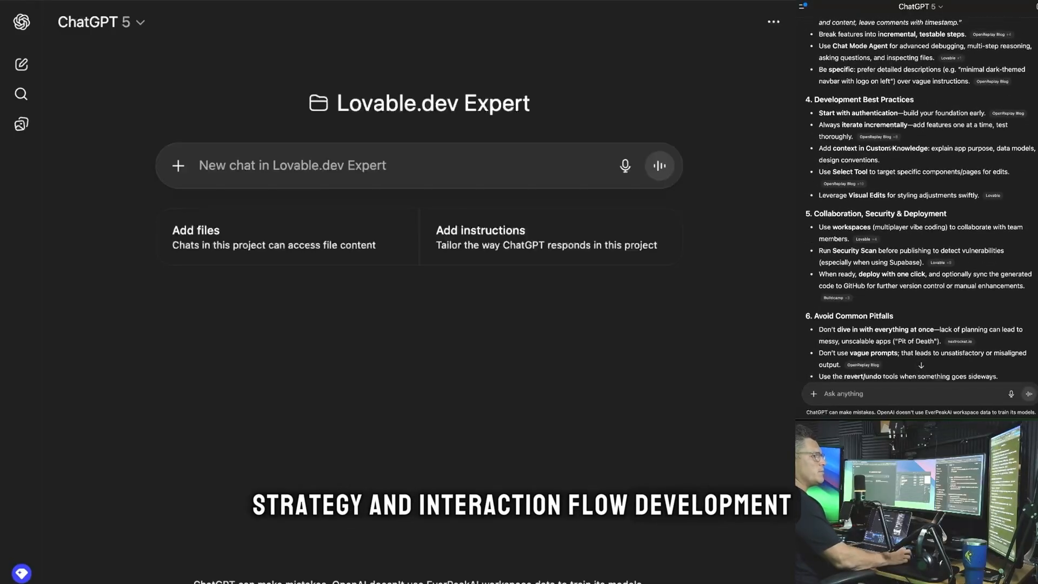
pyautogui.scroll(-4, 891, 148)
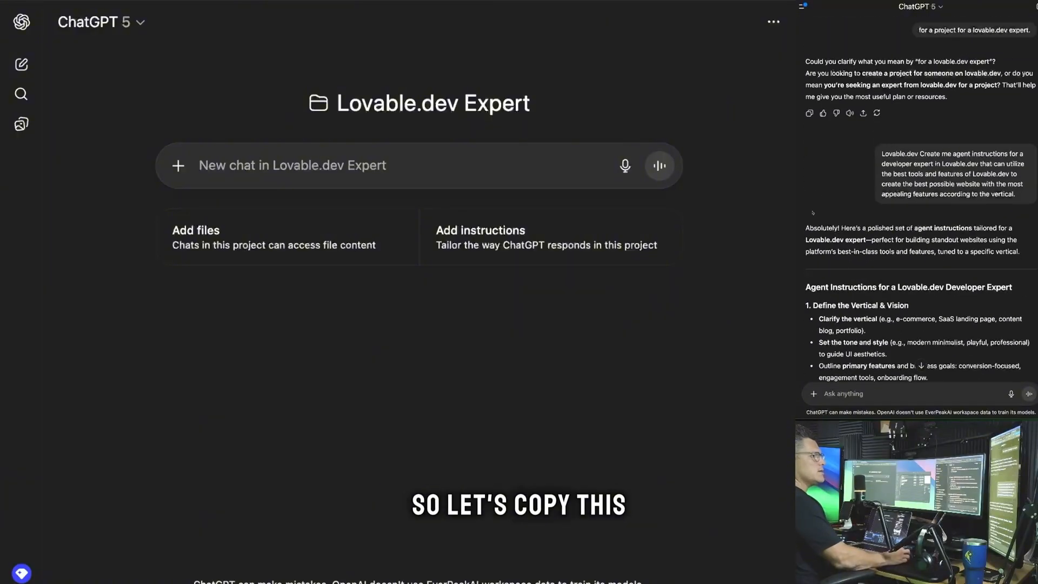
# Copy the generated agent instructions, including the summary table, and save them as the Lovable.dev Expert project's instructions
pyautogui.scroll(-4, 920, 216)
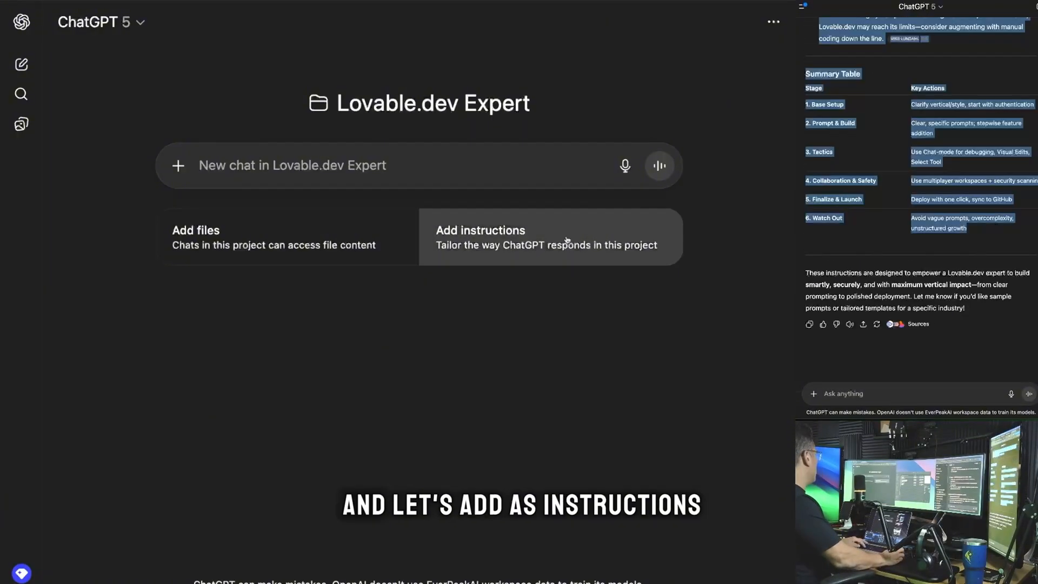
pyautogui.click(567, 241)
pyautogui.press('super+v')
pyautogui.click(696, 403)
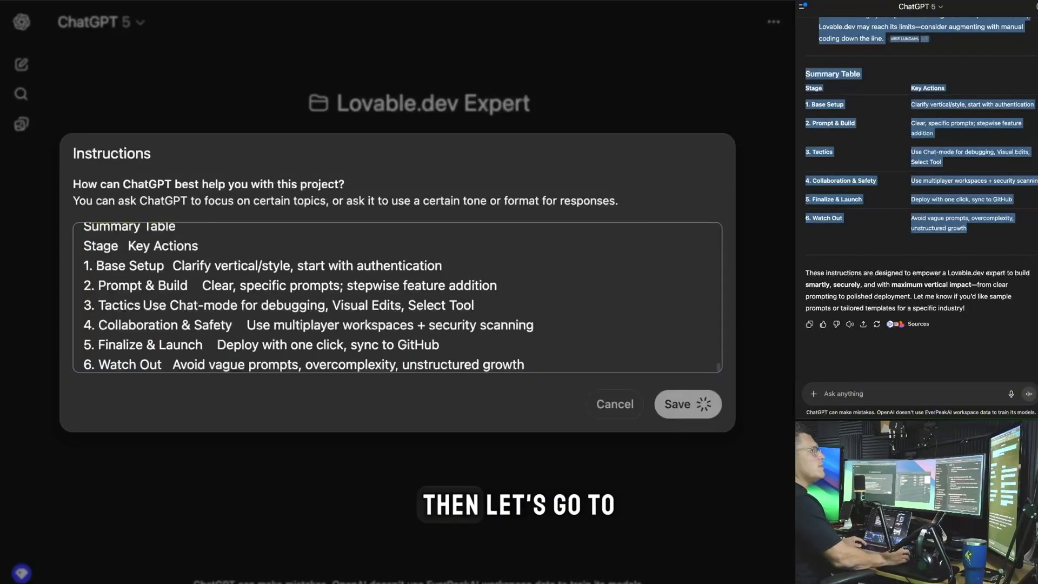
# In the hair salon chat, request a detailed final website description with a modern look and a modern, cosmopolitan color palette and branding
pyautogui.hotkey('ctrl', 'Tab')
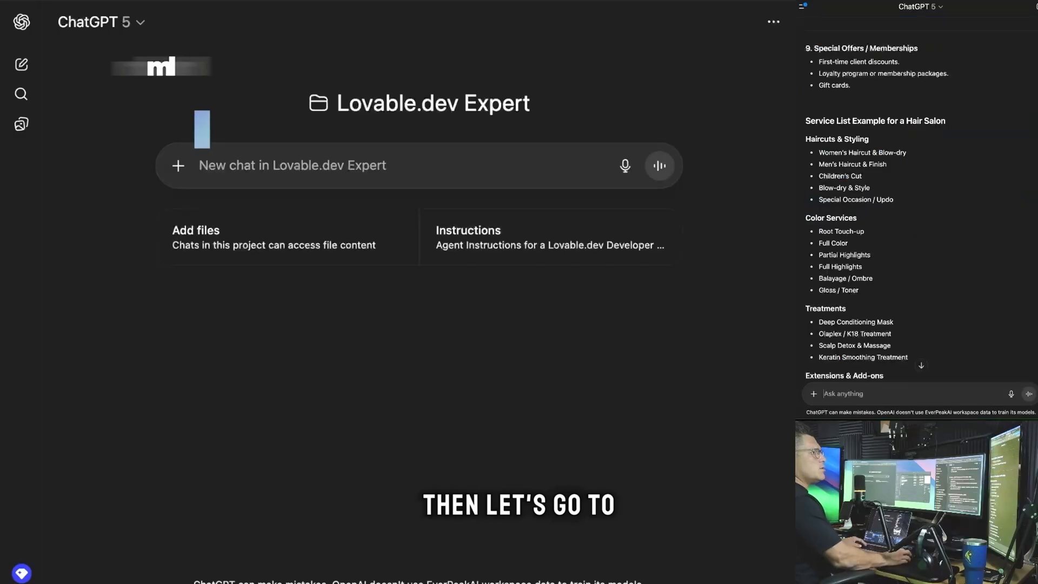
pyautogui.scroll(1, 919, 216)
pyautogui.click(1011, 394)
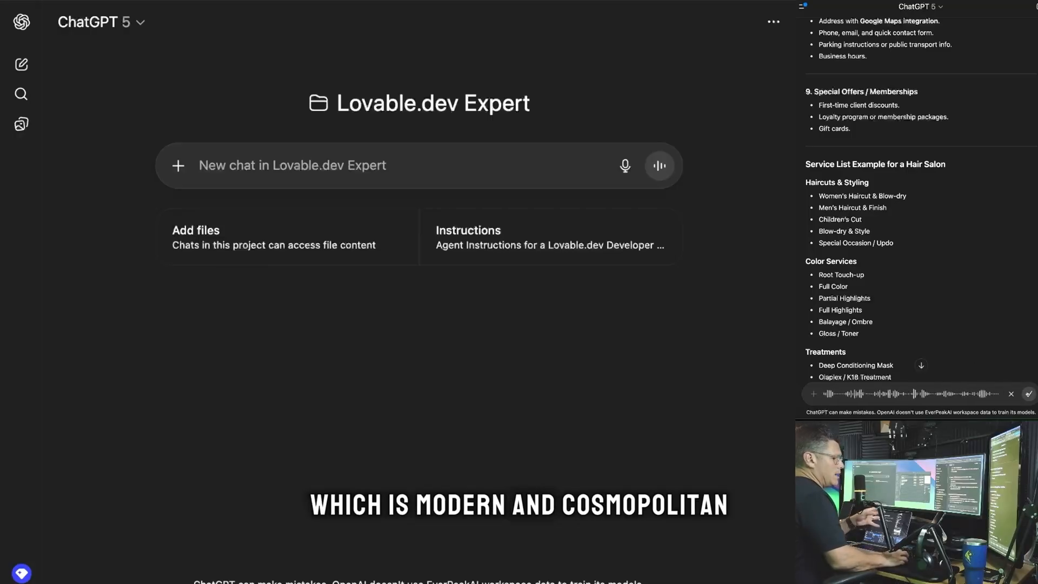
pyautogui.click(1029, 394)
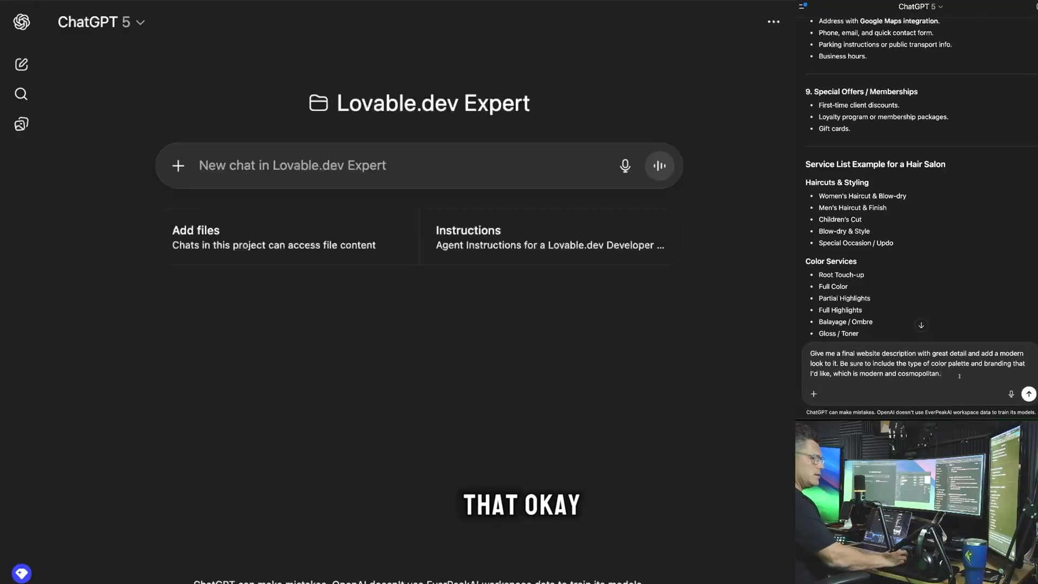
pyautogui.click(1028, 394)
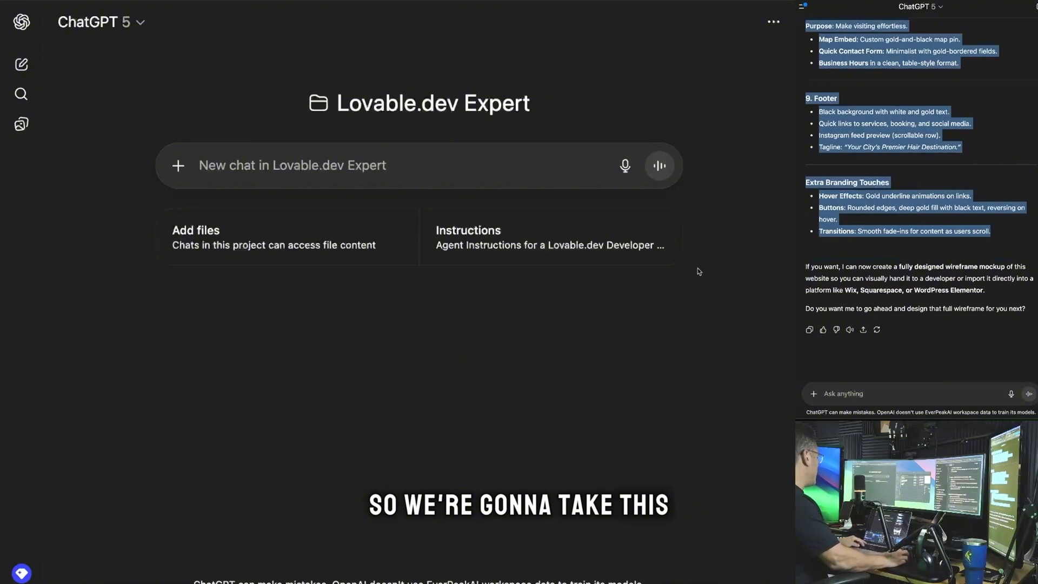
# Submit the copied salon website description, from Brand Identity to Extra Branding Touches, as a new chat in the Lovable.dev Expert project
pyautogui.press('super+v')
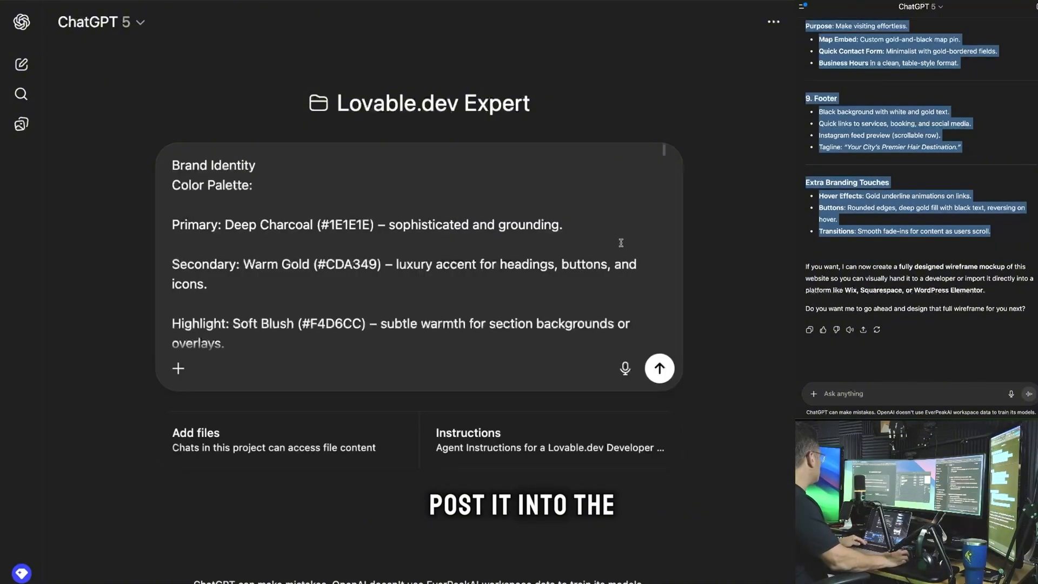
pyautogui.click(660, 368)
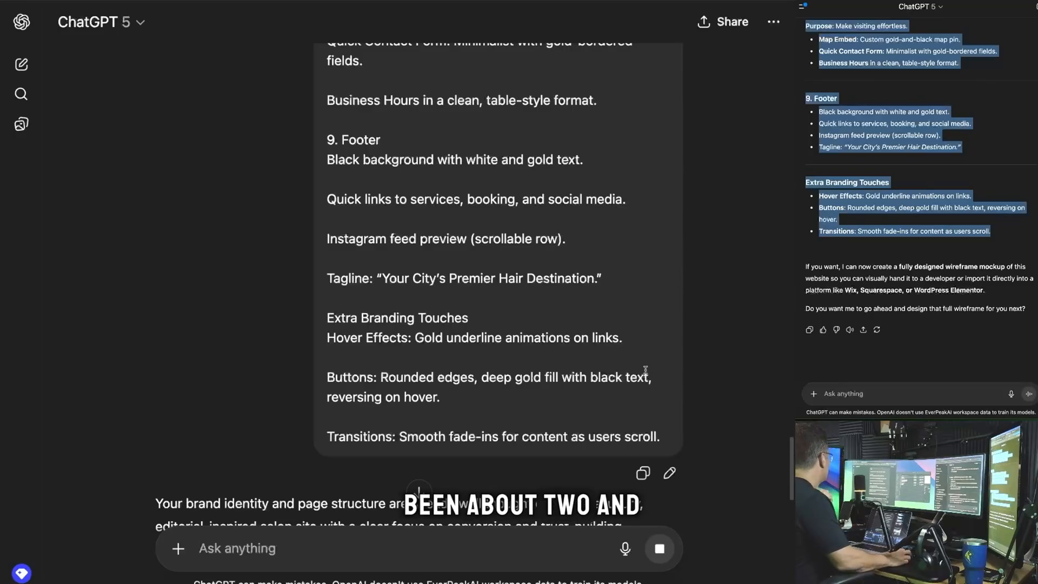
pyautogui.scroll(-10, 632, 290)
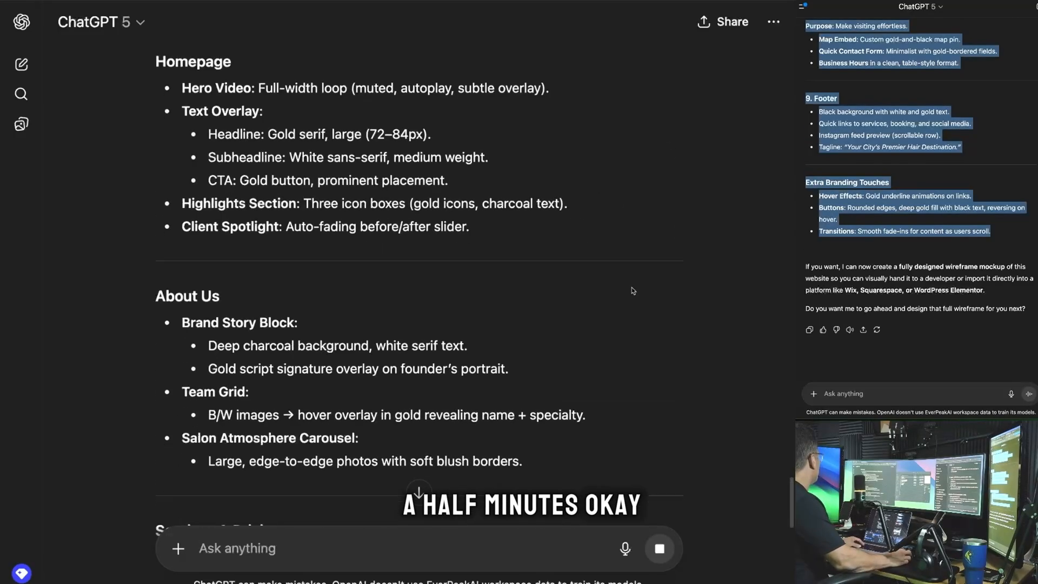
pyautogui.scroll(-20, 631, 291)
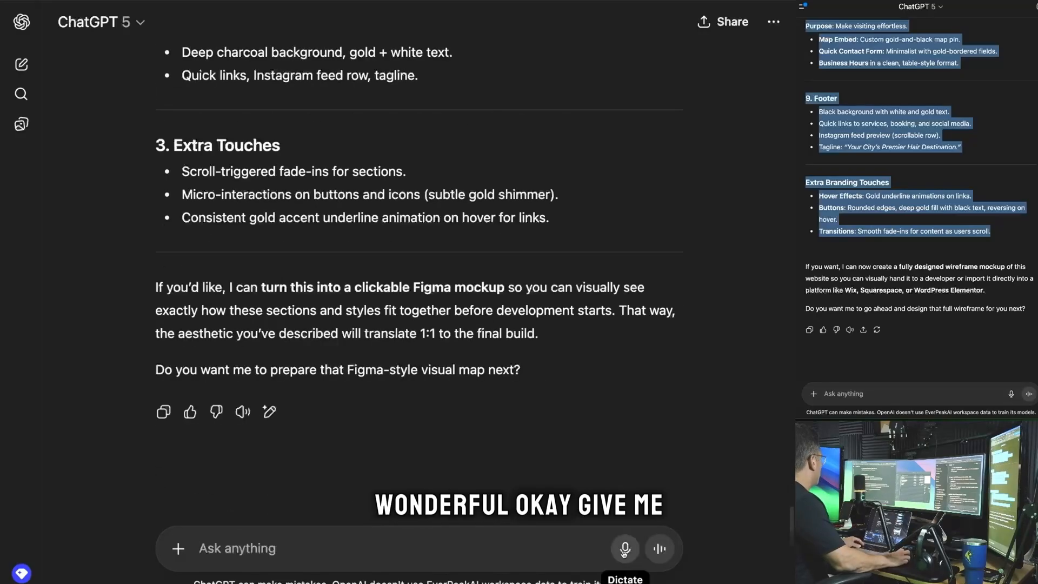
# Dictate and send a request for the lovable.dev prompt that will be used to create the website
pyautogui.click(625, 549)
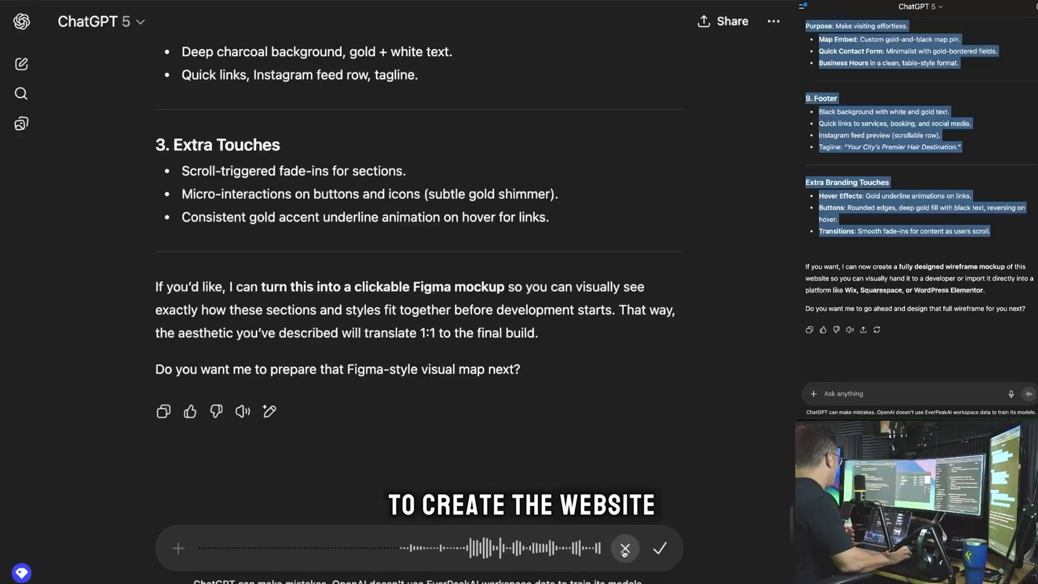
pyautogui.click(652, 554)
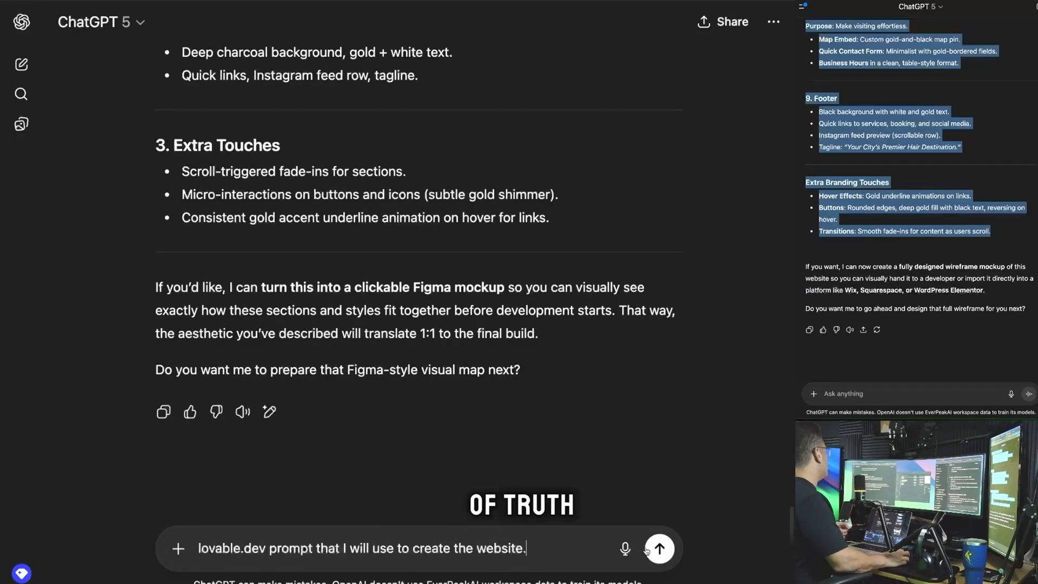
pyautogui.click(658, 549)
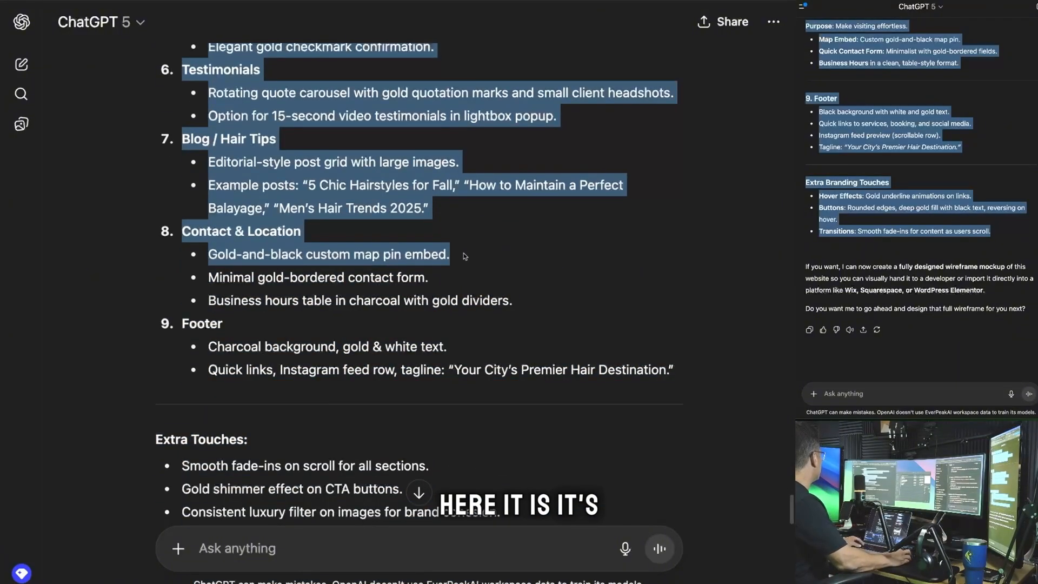
# Copy the generated website prompt through Extra Touches, switch to Lovable, and submit it with GPT-5 to build the salon site
pyautogui.moveTo(623, 361); pyautogui.dragTo(677, 239)
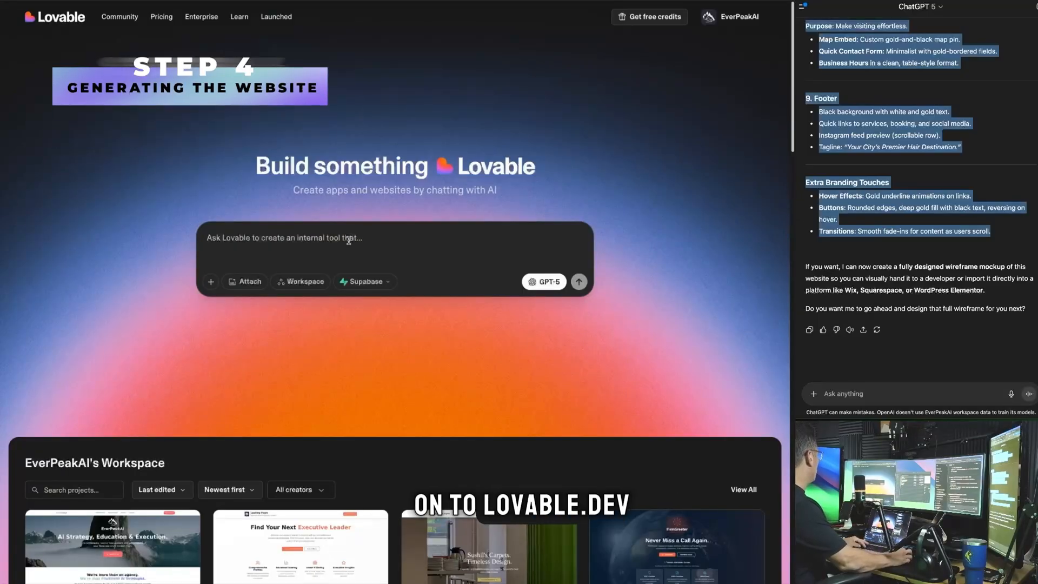
pyautogui.press('super+v')
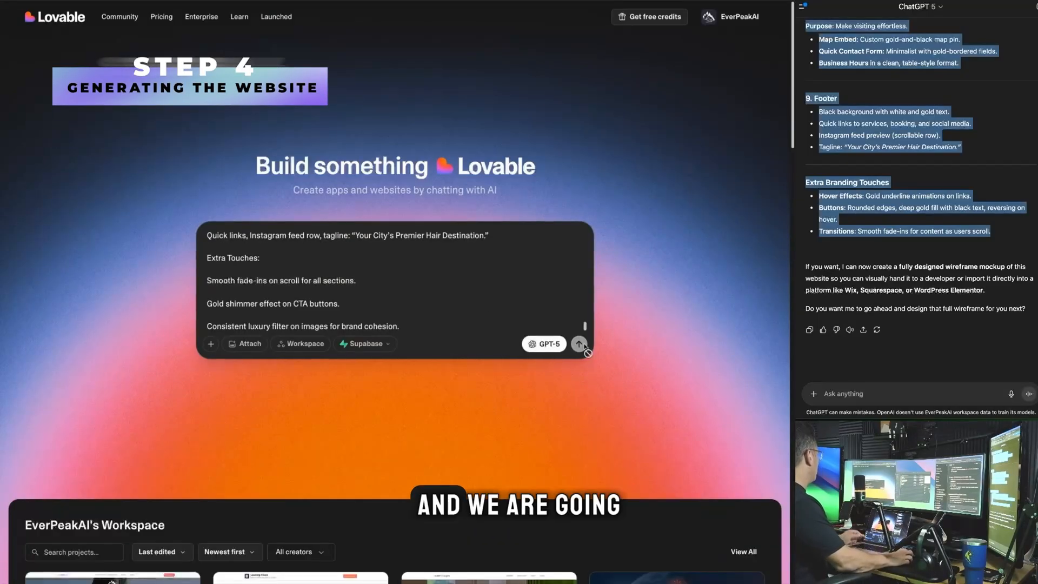
pyautogui.click(579, 344)
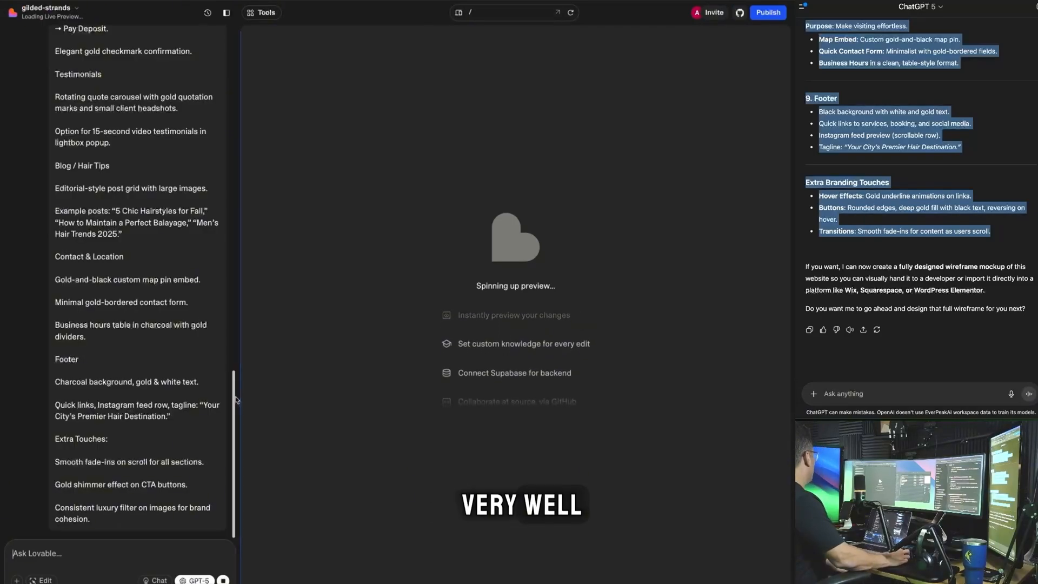
pyautogui.scroll(8, 229, 239)
pyautogui.scroll(15, 230, 240)
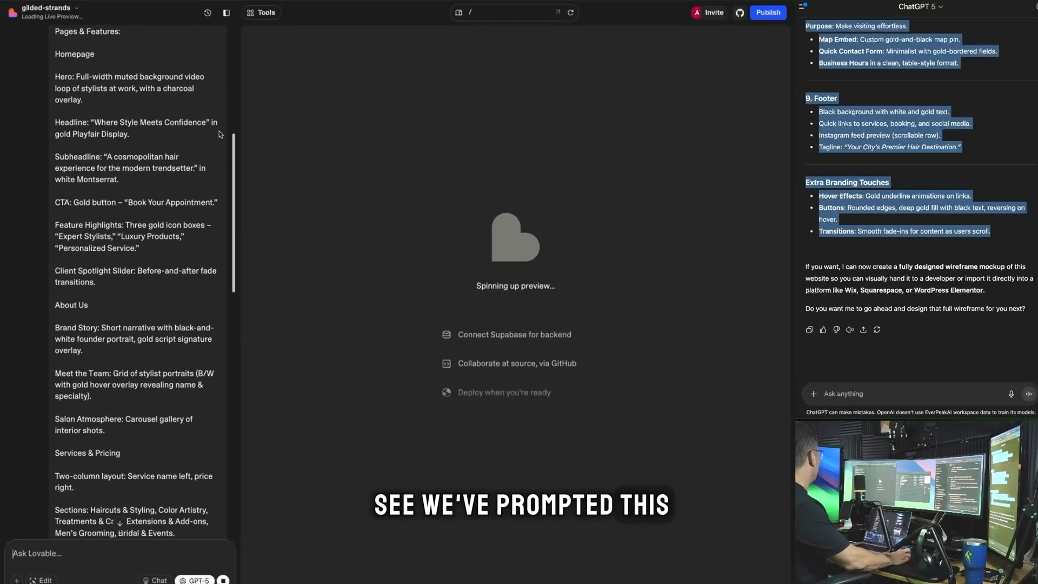
# Review the pages and features in the submitted salon prompt, from Homepage through Booking Page, and recheck the source prompt in ChatGPT
pyautogui.scroll(-10, 113, 90)
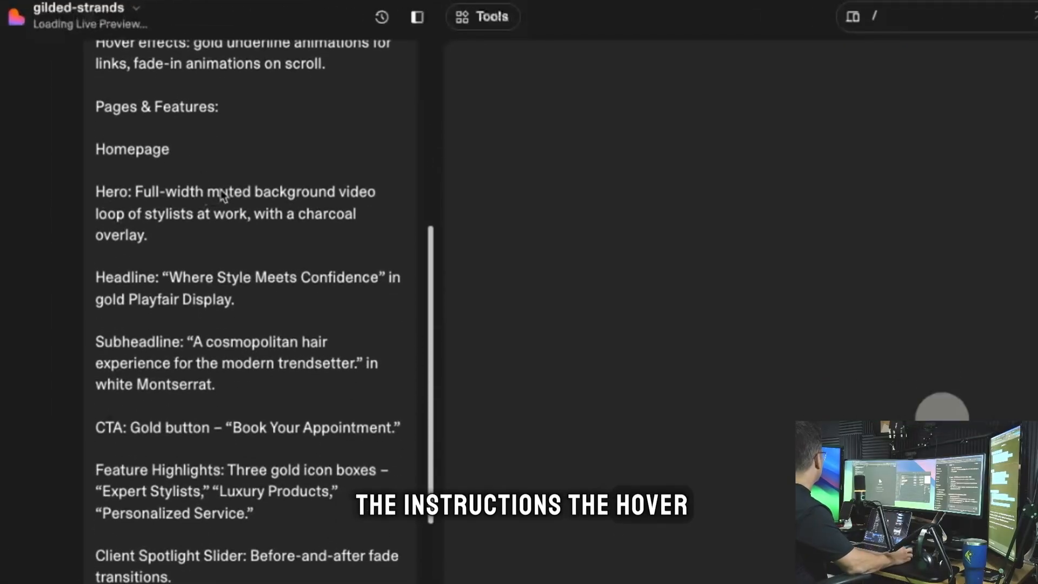
pyautogui.scroll(-5, 223, 195)
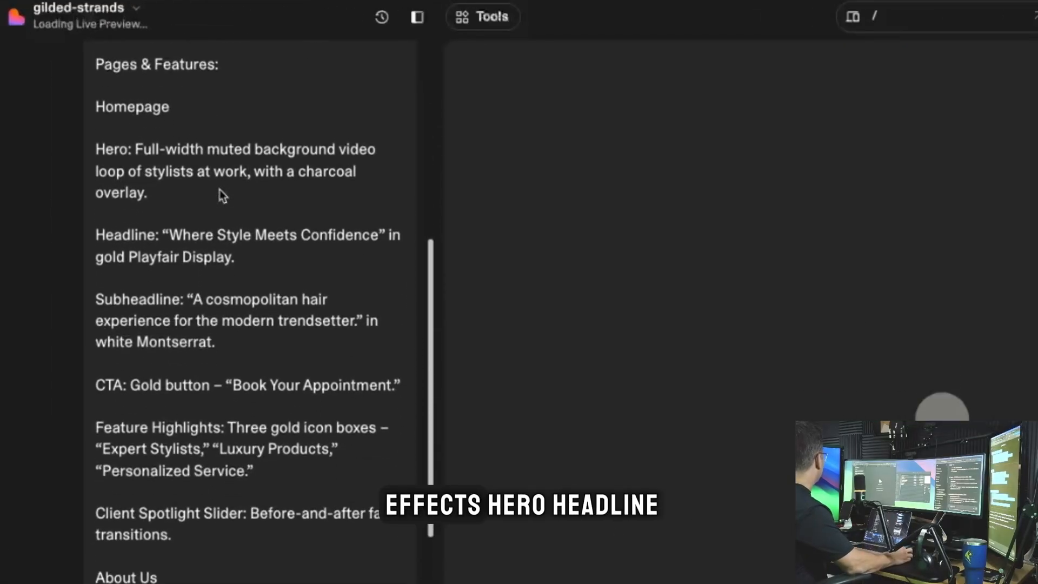
pyautogui.scroll(-4, 197, 183)
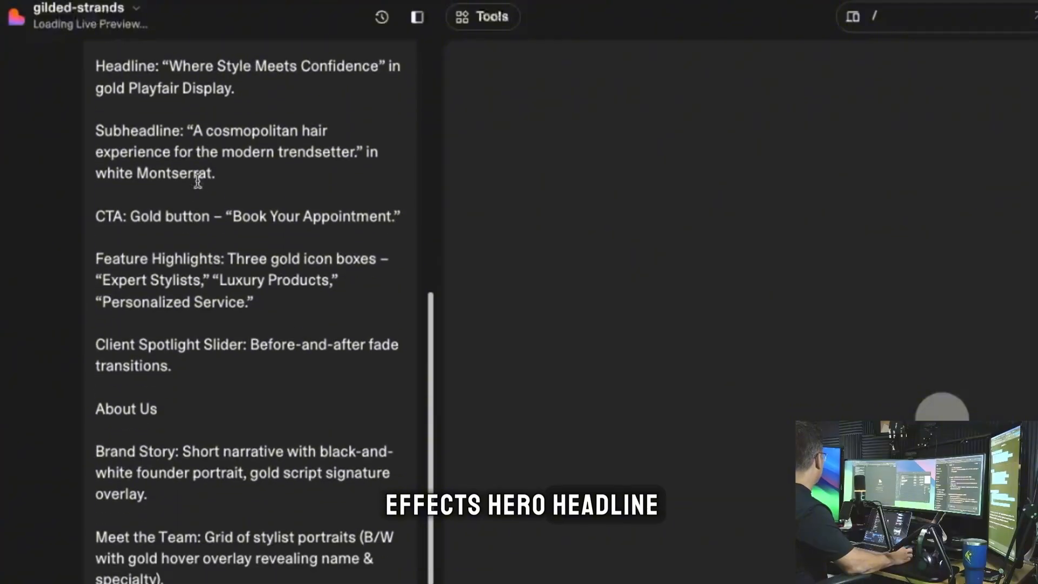
pyautogui.scroll(-3, 187, 213)
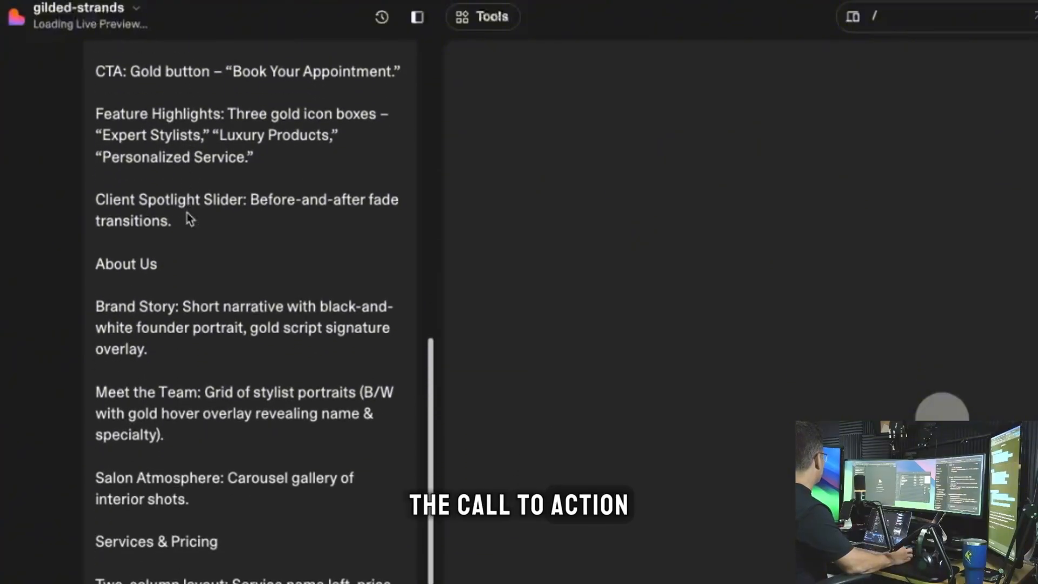
pyautogui.scroll(-1, 185, 216)
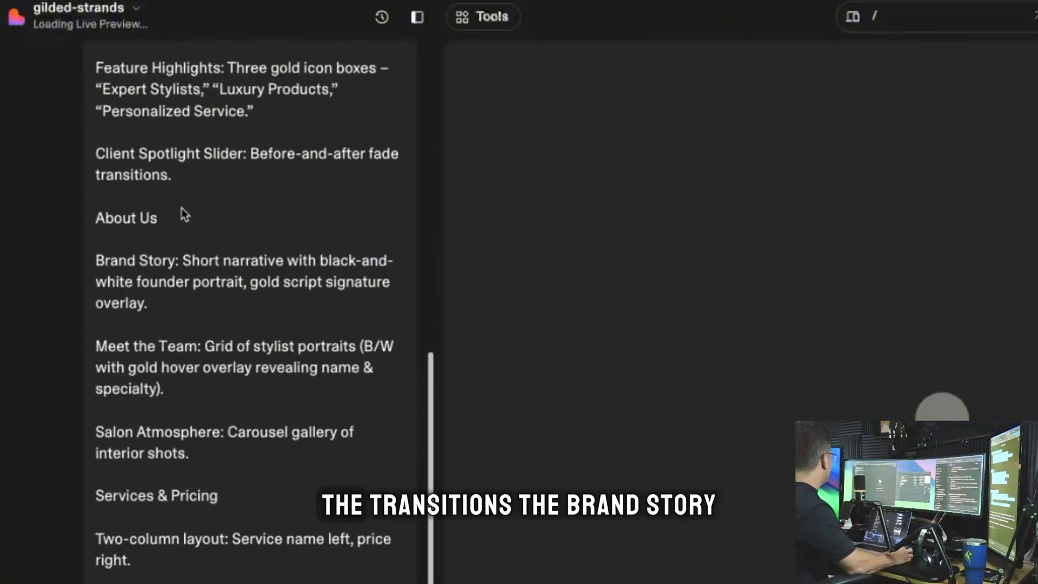
pyautogui.scroll(-4, 182, 210)
pyautogui.scroll(-1, 204, 200)
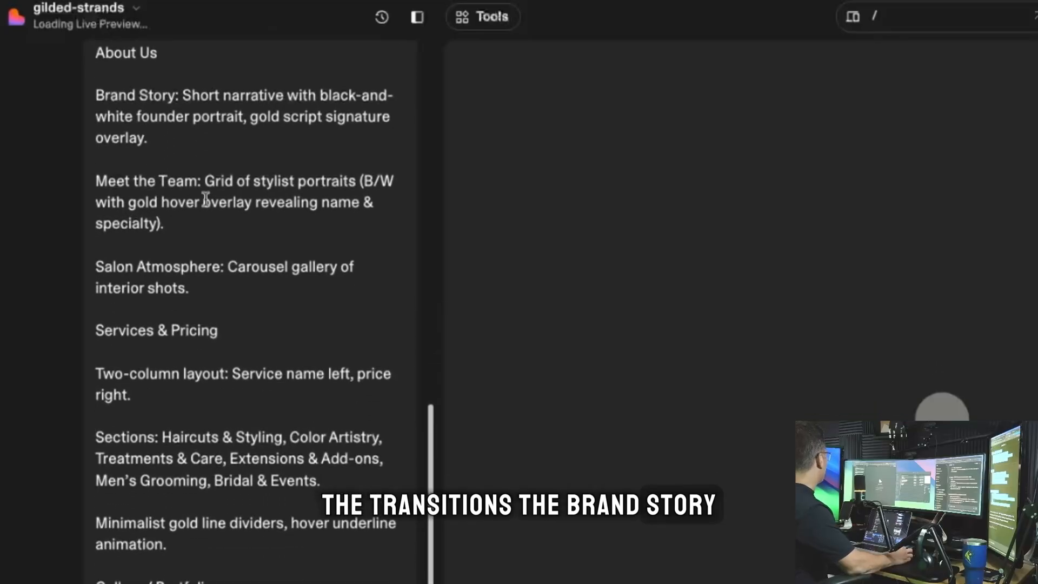
pyautogui.scroll(-2, 204, 200)
pyautogui.scroll(-2, 197, 195)
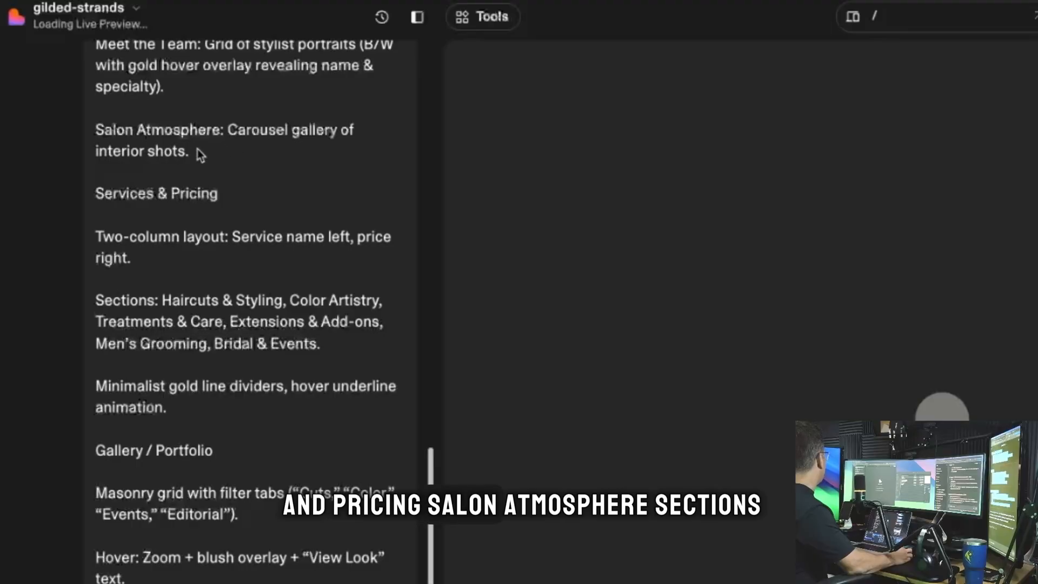
pyautogui.scroll(-2, 262, 157)
pyautogui.scroll(-1, 221, 257)
pyautogui.scroll(-2, 224, 263)
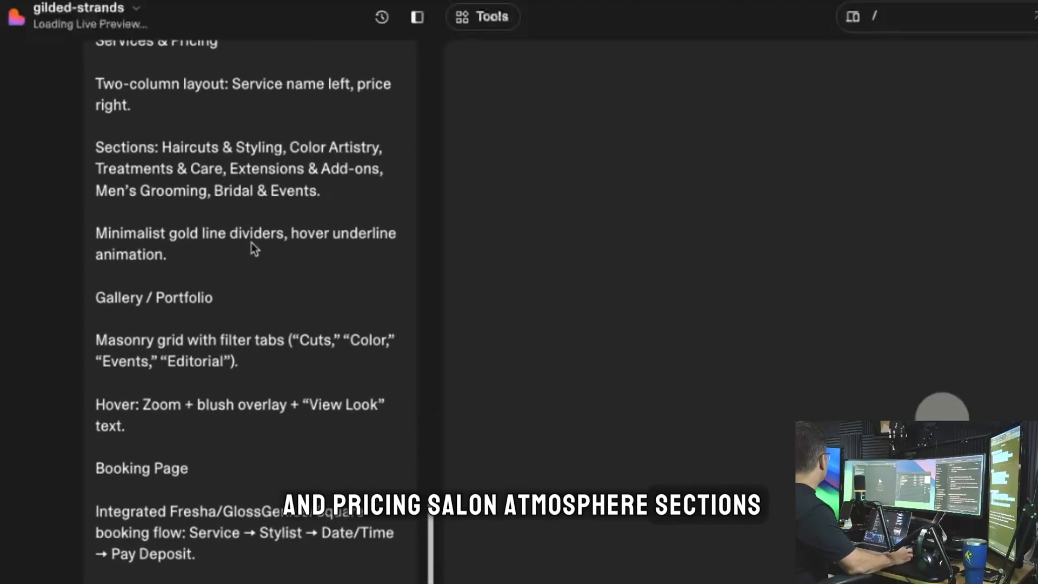
pyautogui.scroll(-1, 250, 202)
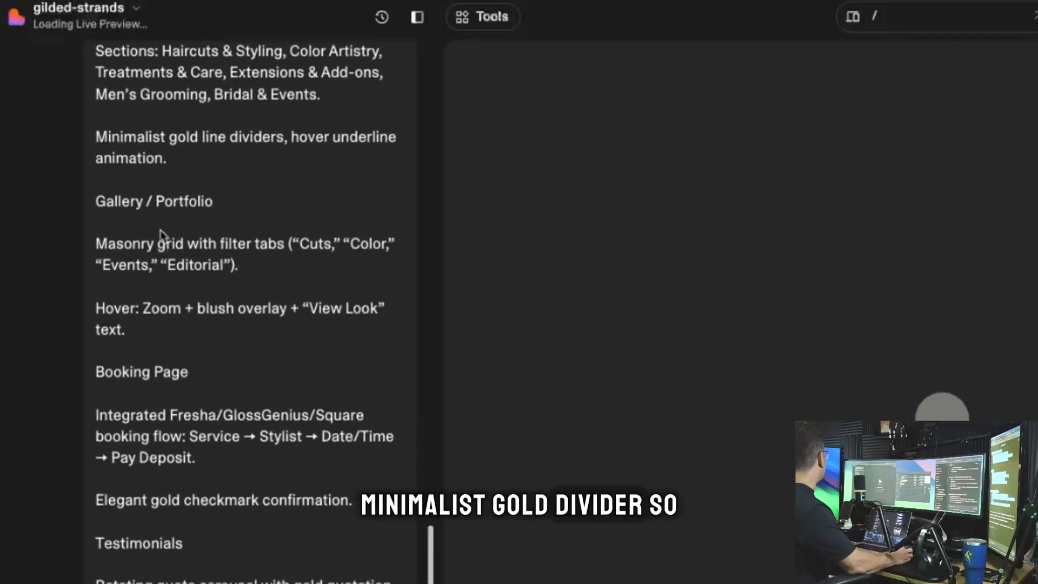
pyautogui.scroll(-6, 163, 238)
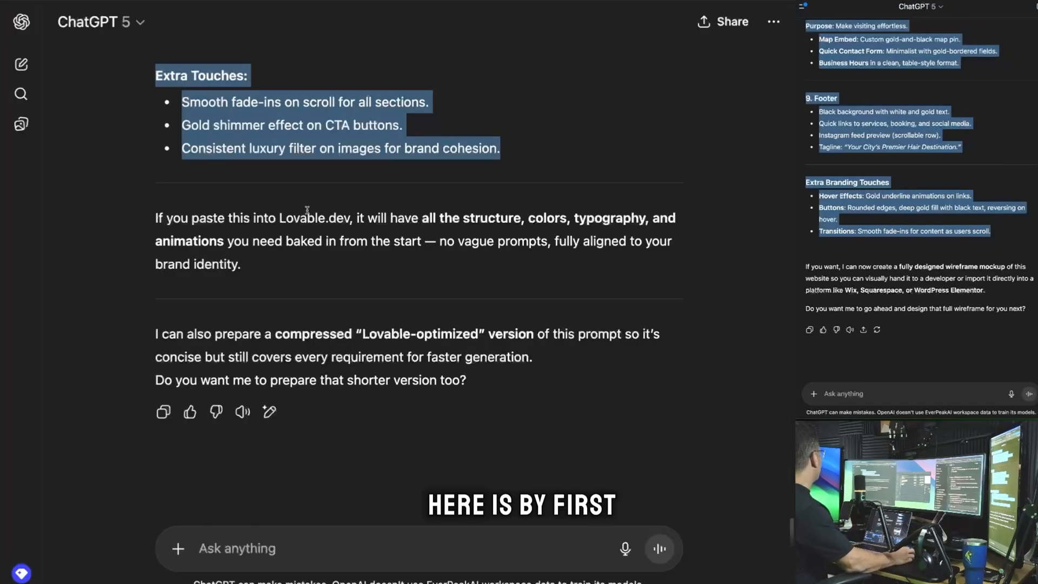
pyautogui.scroll(15, 303, 212)
pyautogui.scroll(15, 304, 206)
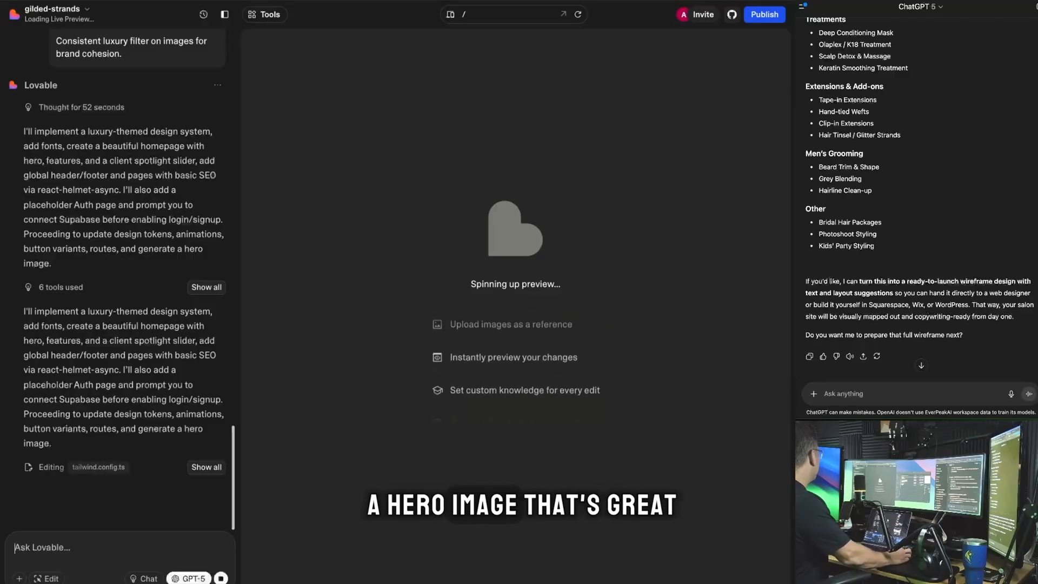
# Open the happy-home-dashboard project from the Lovable workspace separately and hide its chat sidebar to enlarge the preview
pyautogui.press('super+t')
pyautogui.click(101, 217)
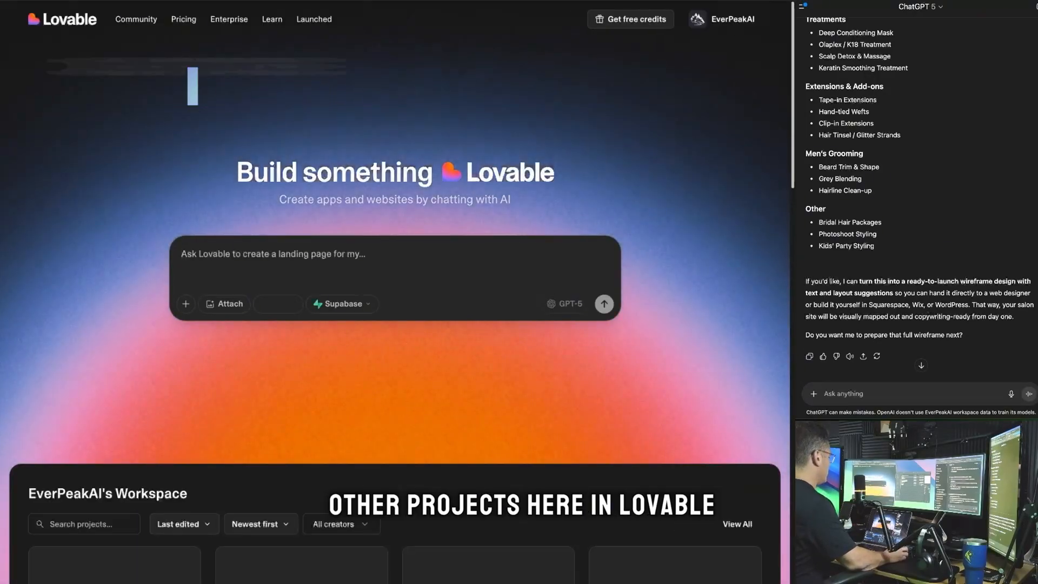
pyautogui.scroll(-10, 471, 330)
pyautogui.click(470, 329)
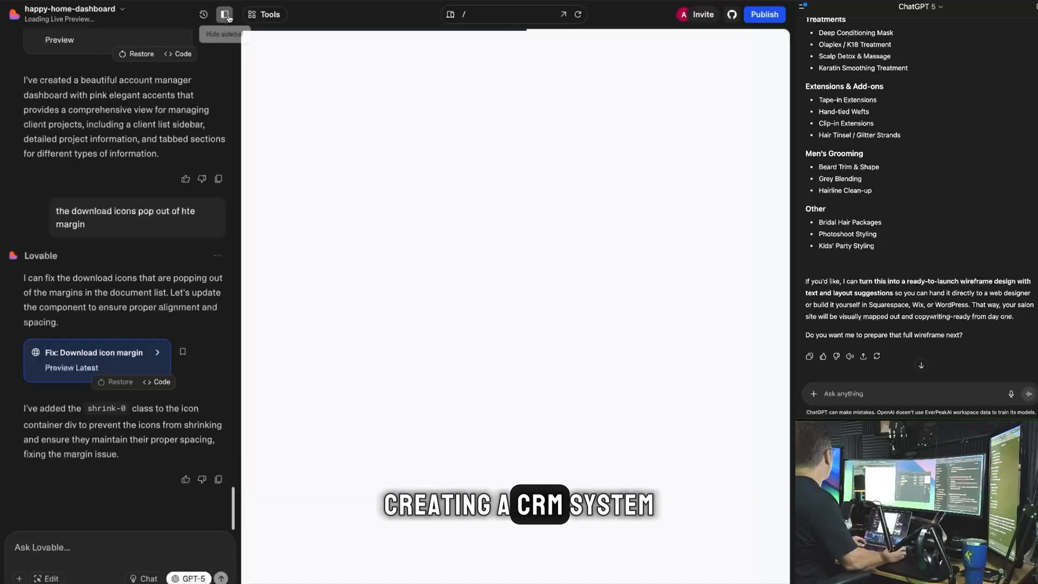
pyautogui.click(224, 14)
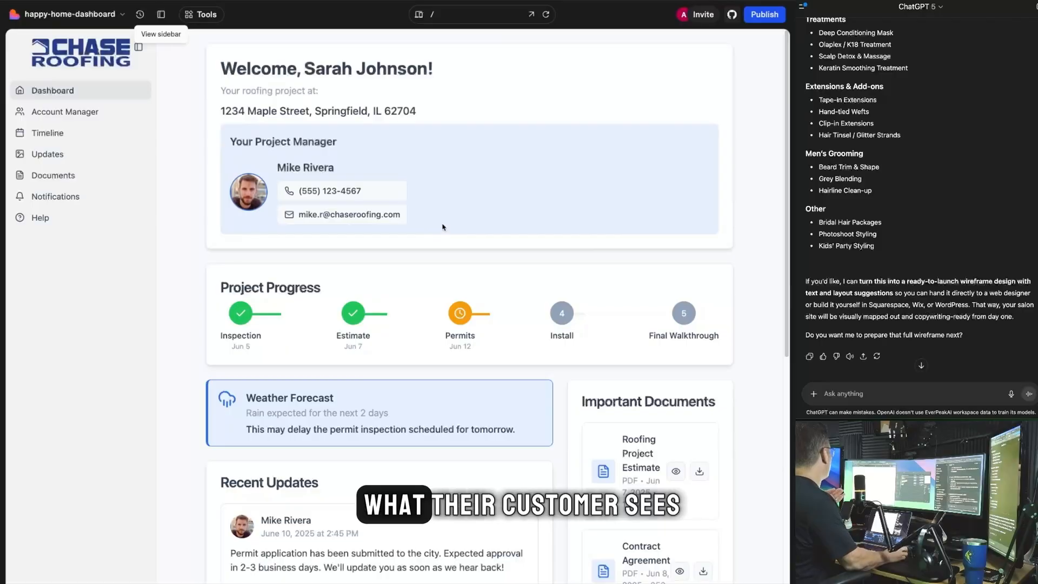
# Examine the roofing customer dashboard's project manager details, Project Progress, Weather Forecast, Recent Updates and Important Documents
pyautogui.scroll(-2, 442, 228)
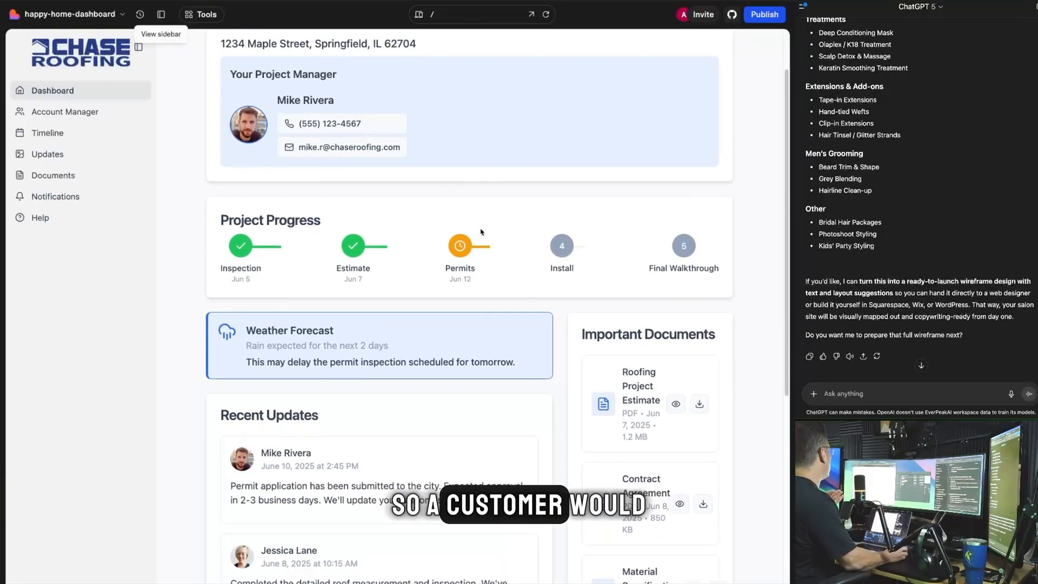
pyautogui.scroll(-2, 481, 231)
pyautogui.scroll(-2, 402, 216)
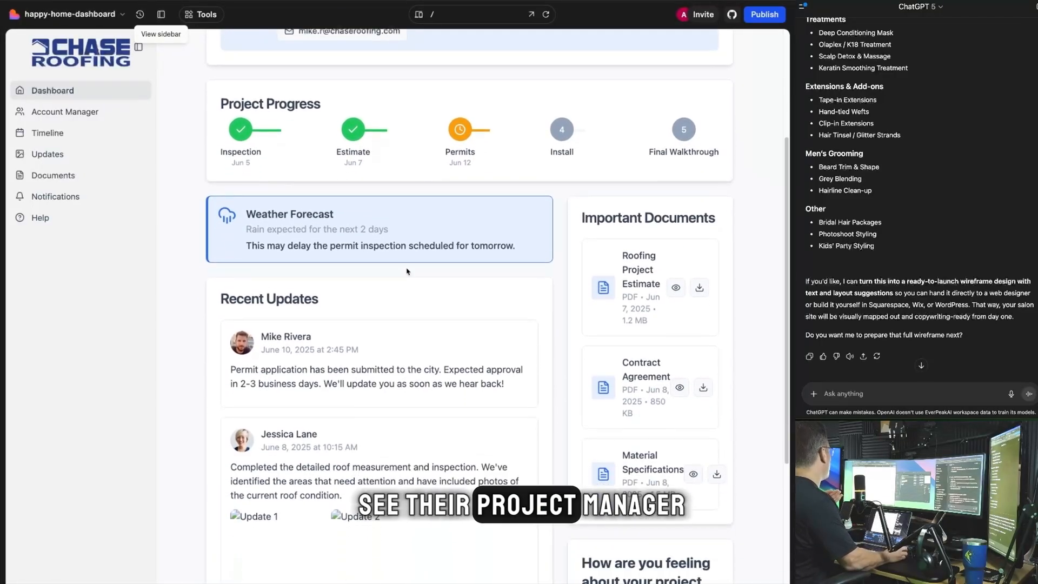
pyautogui.scroll(-2, 378, 243)
pyautogui.scroll(3, 324, 189)
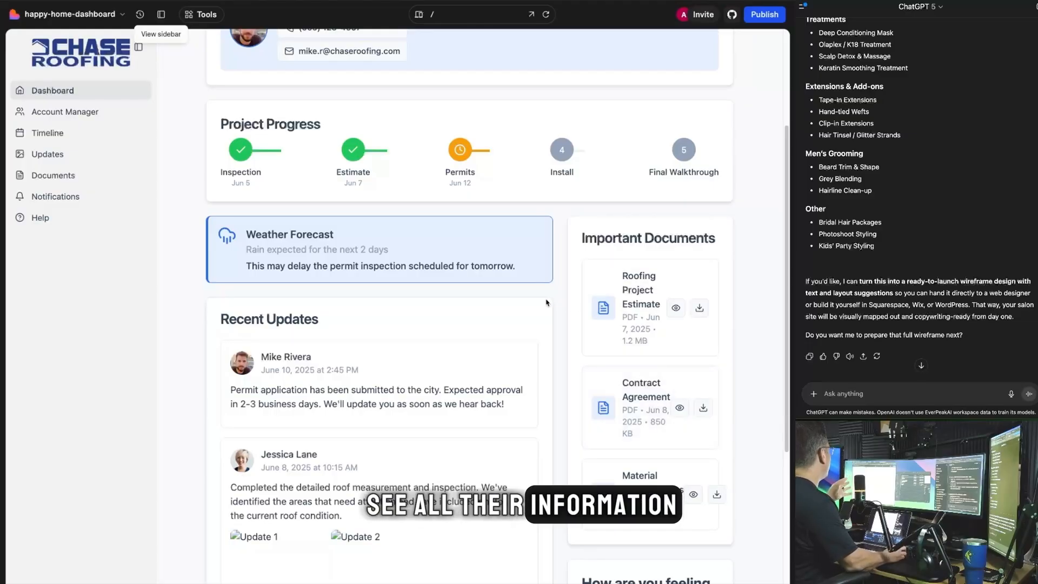
pyautogui.scroll(5, 547, 303)
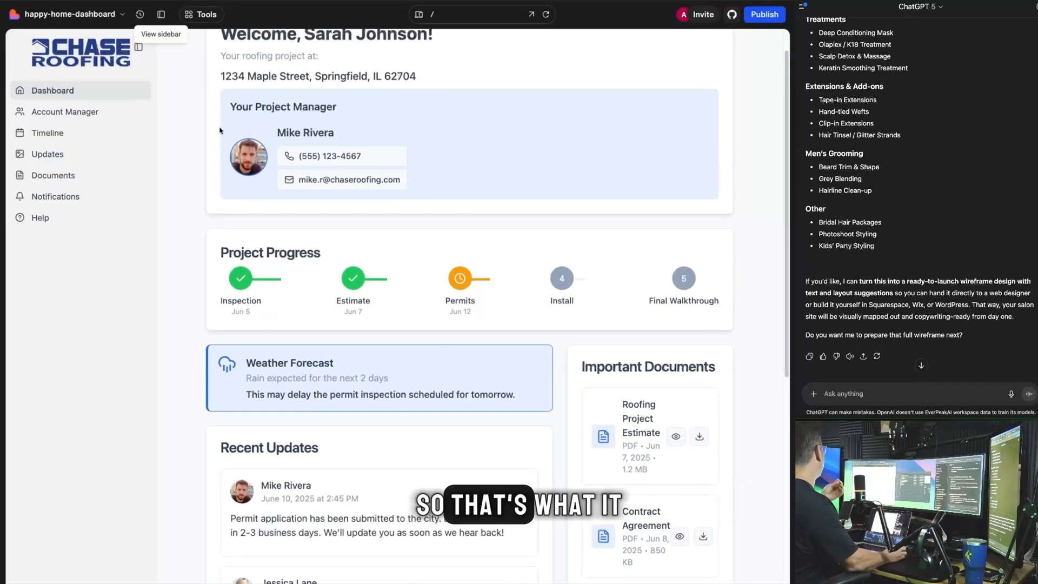
# Open the roofing app's Account Manager page and examine the client list and the selected client's project overview
pyautogui.click(495, 12)
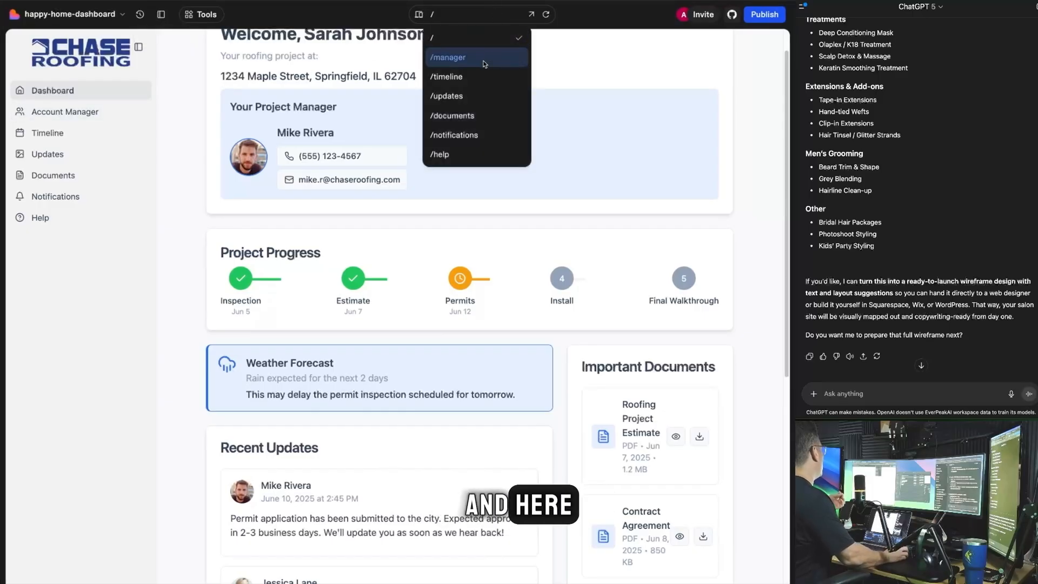
pyautogui.click(364, 77)
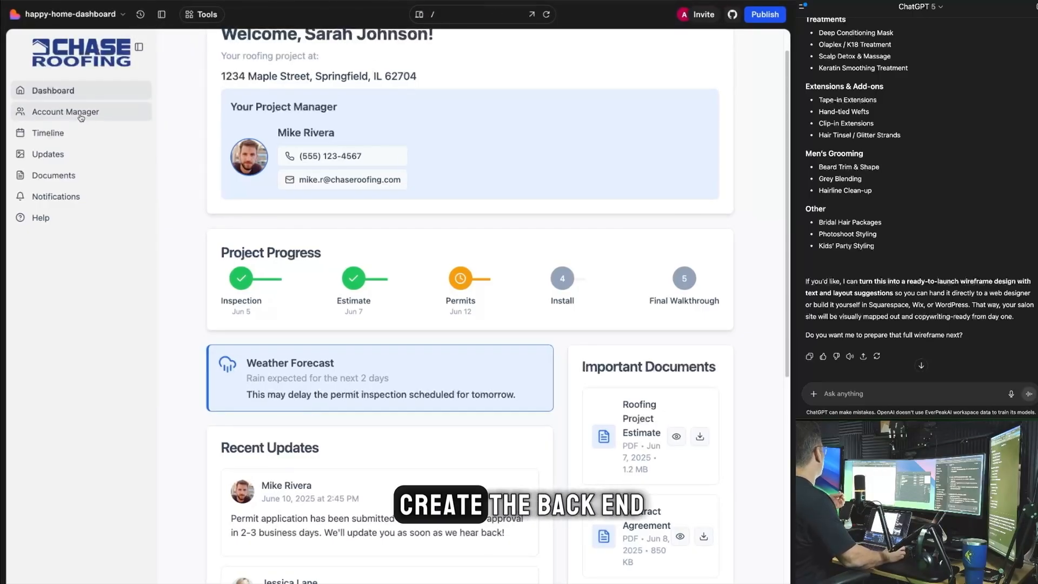
pyautogui.click(81, 115)
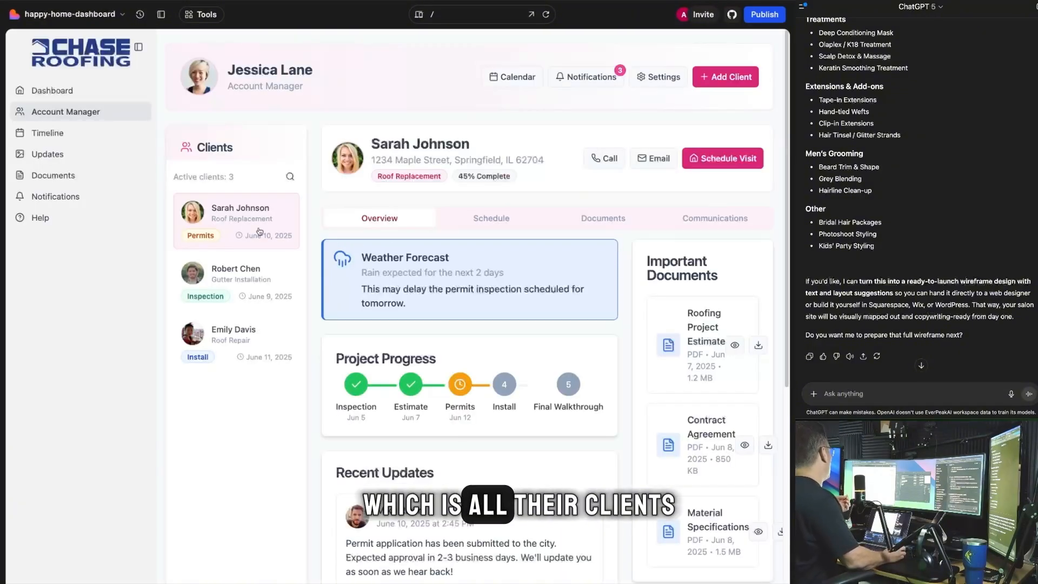
pyautogui.scroll(-3, 245, 309)
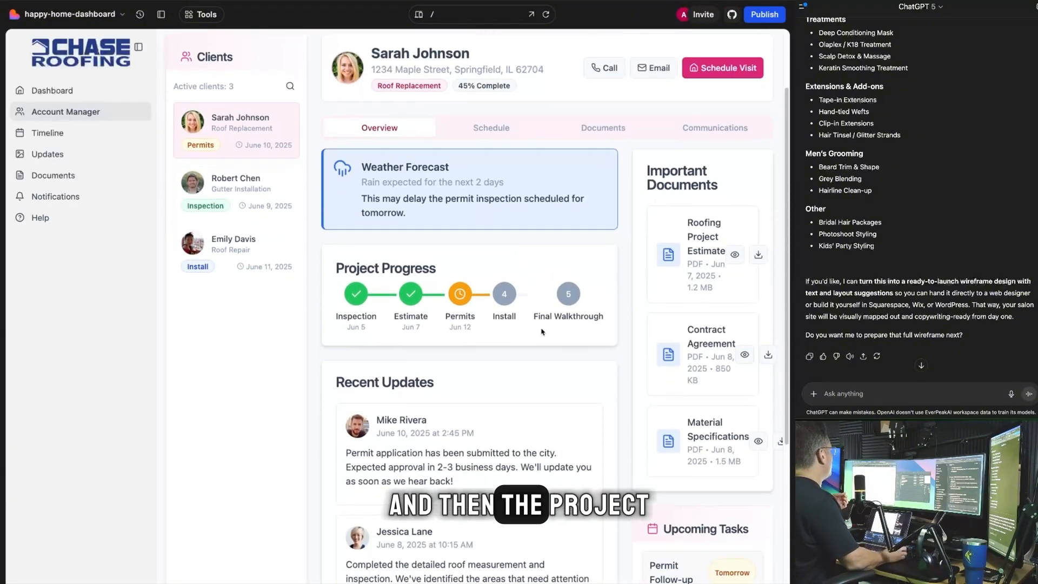
pyautogui.scroll(3, 701, 223)
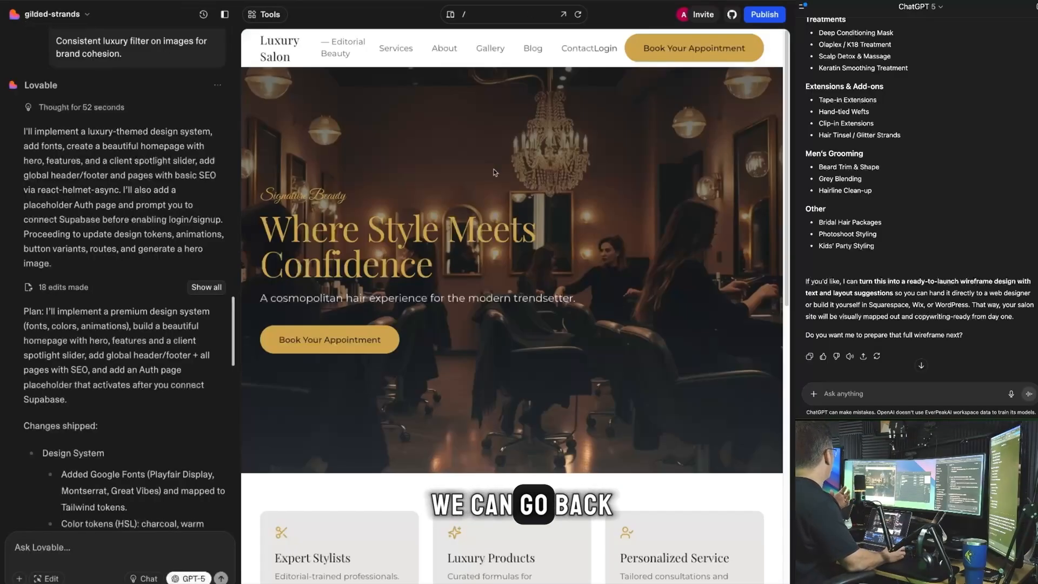
# Return to the gilded-strands project, hide the chat sidebar, and review the salon homepage from the hero section to the footer
pyautogui.click(225, 15)
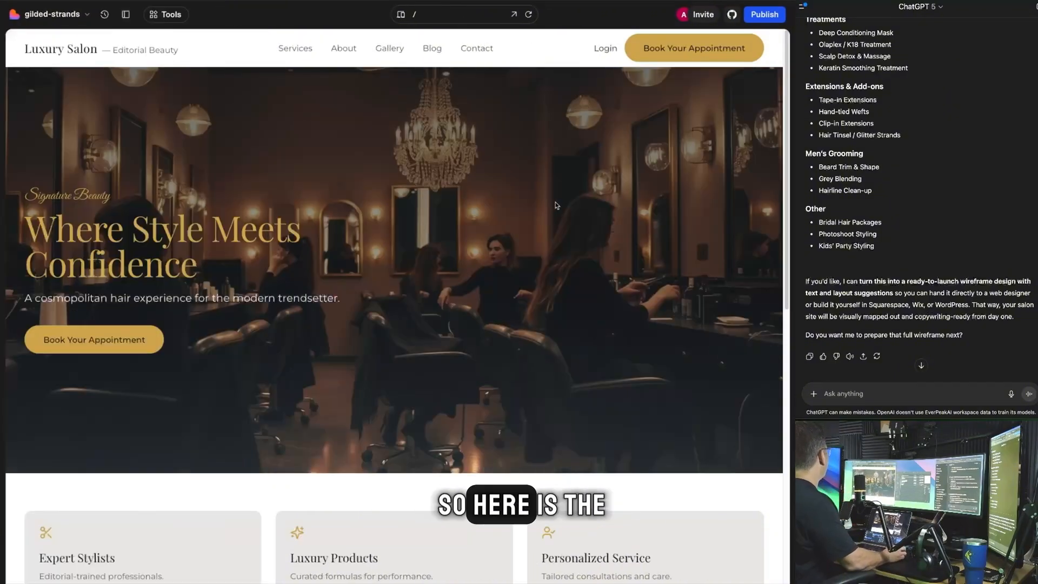
pyautogui.scroll(-3, 575, 203)
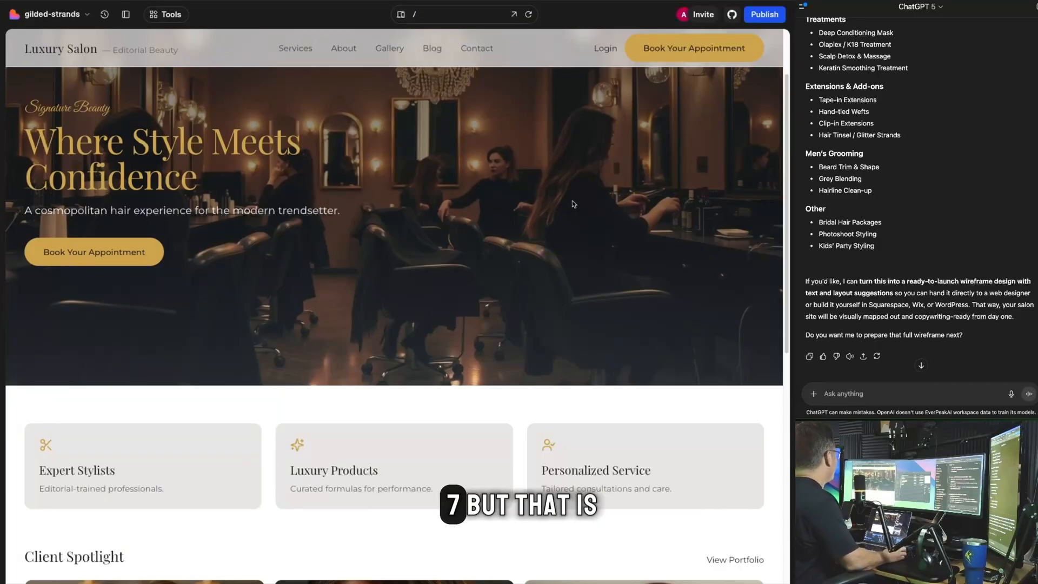
pyautogui.scroll(-3, 574, 204)
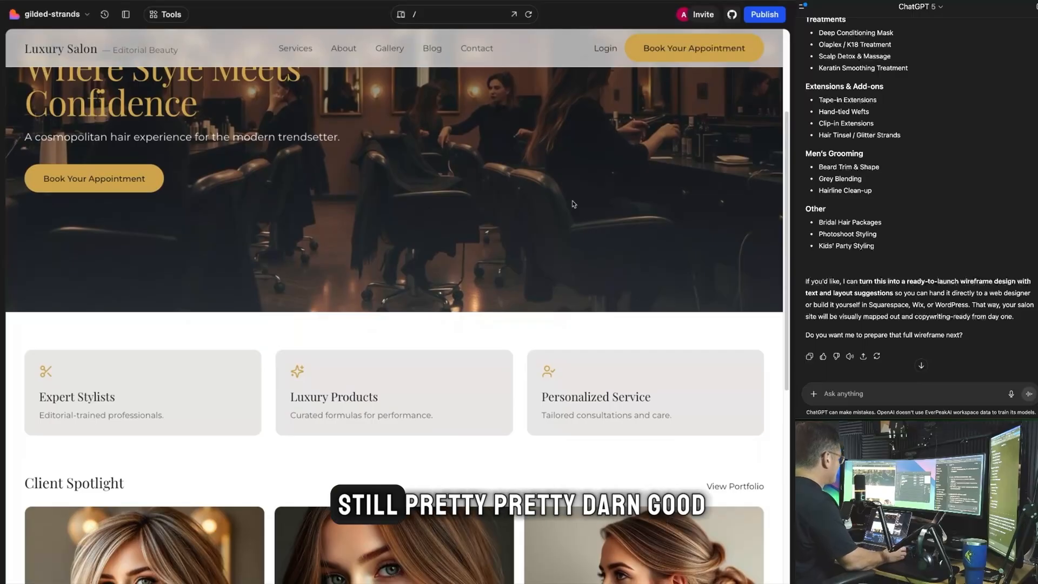
pyautogui.scroll(-4, 574, 204)
pyautogui.scroll(10, 574, 203)
pyautogui.scroll(-15, 574, 204)
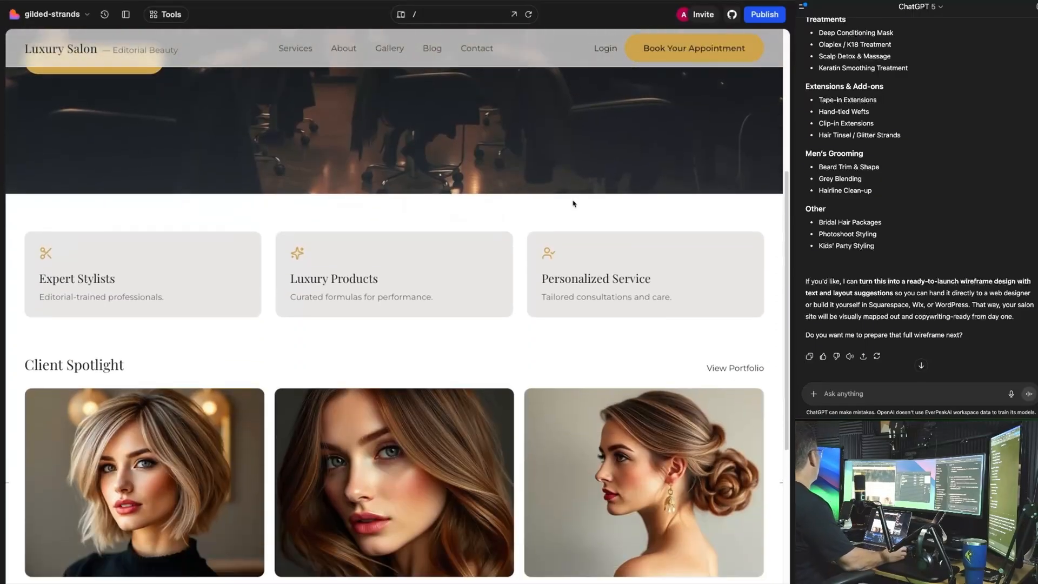
pyautogui.scroll(-4, 574, 203)
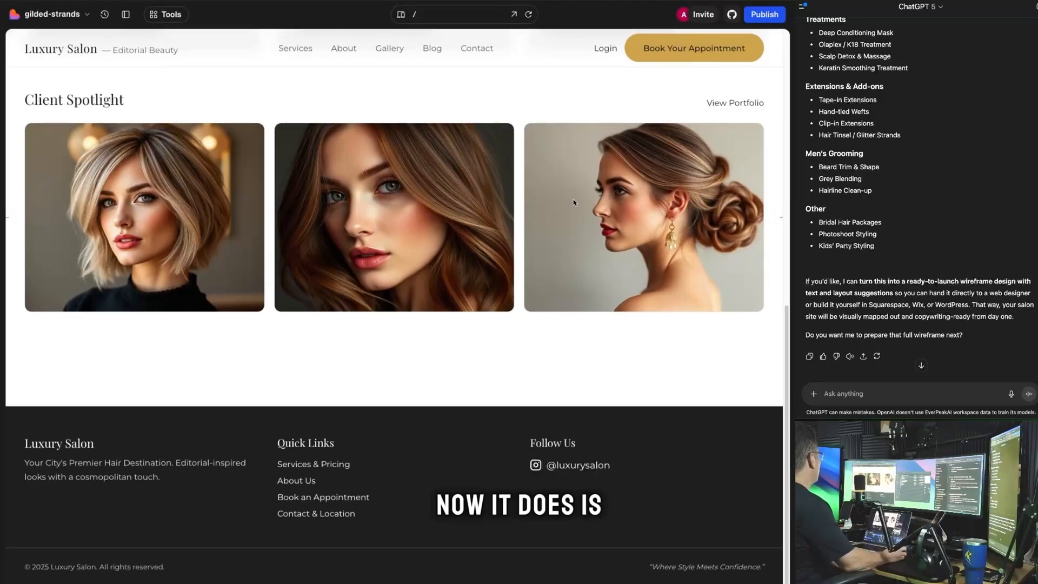
pyautogui.scroll(2, 580, 227)
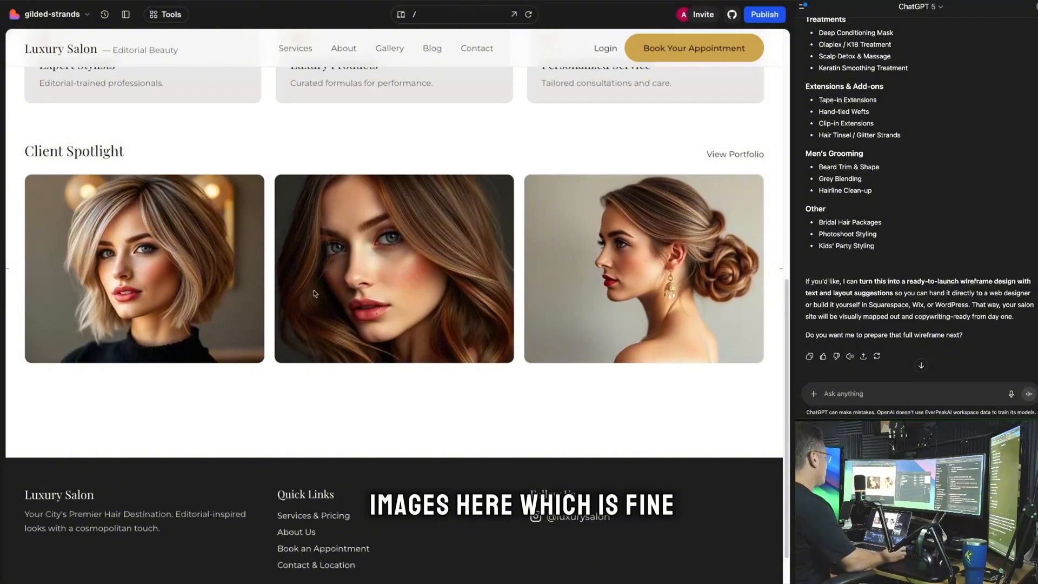
pyautogui.scroll(5, 357, 291)
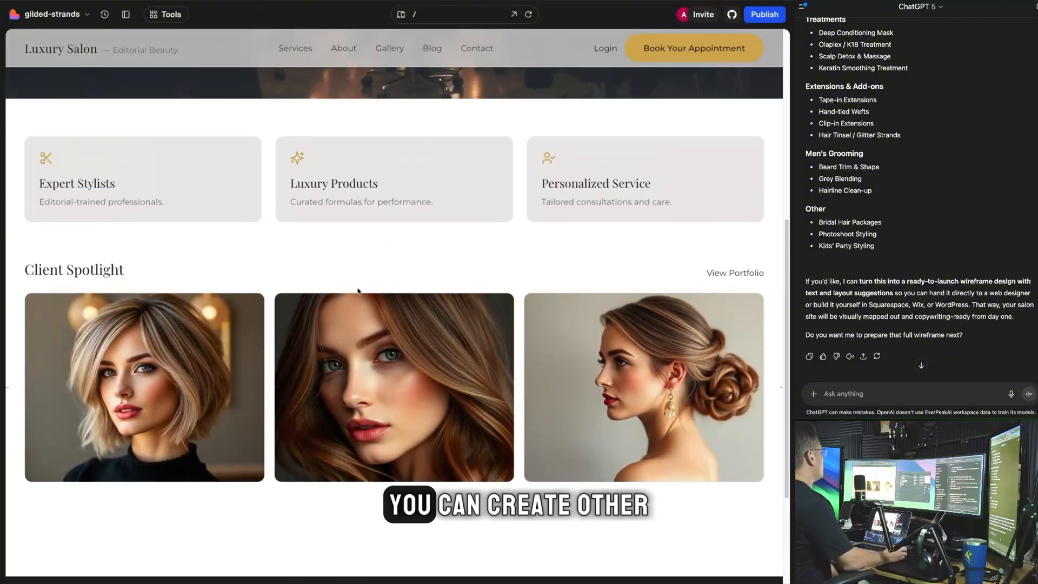
pyautogui.scroll(8, 343, 283)
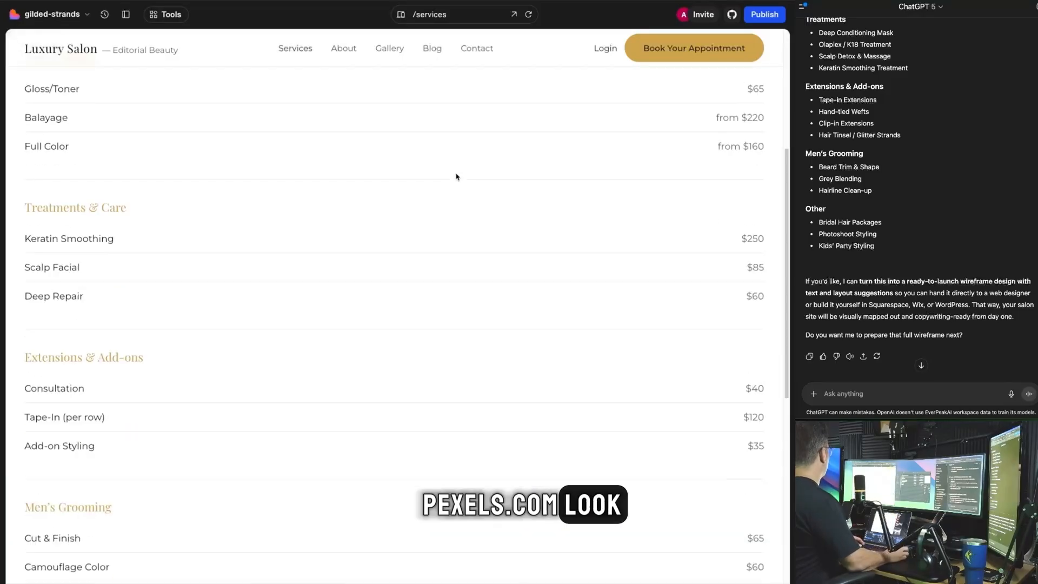
# Check the salon site's Services & Pricing list, the About page's story and team sections, and the Gallery page
pyautogui.scroll(-3, 456, 177)
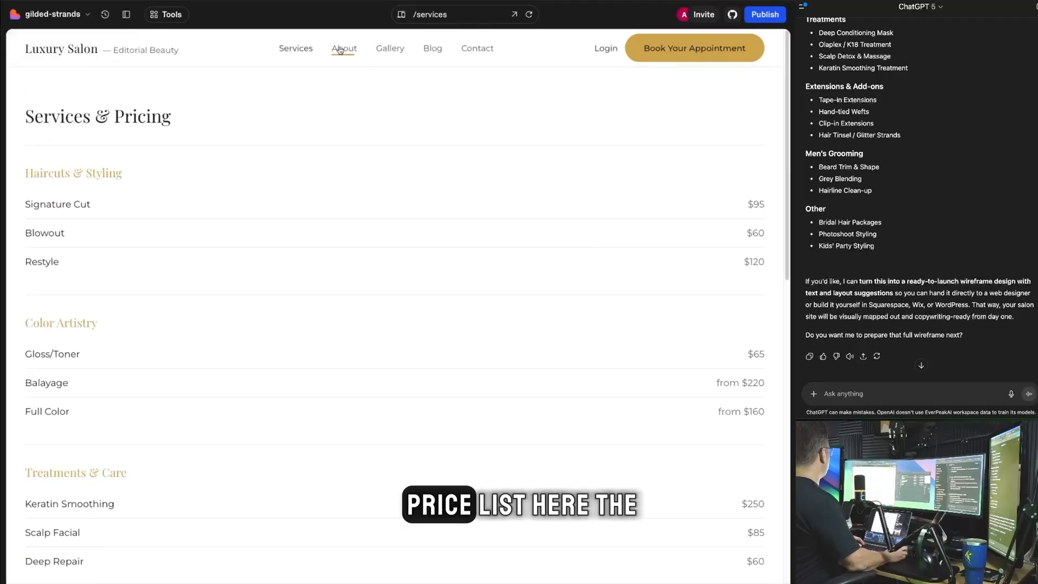
pyautogui.click(340, 50)
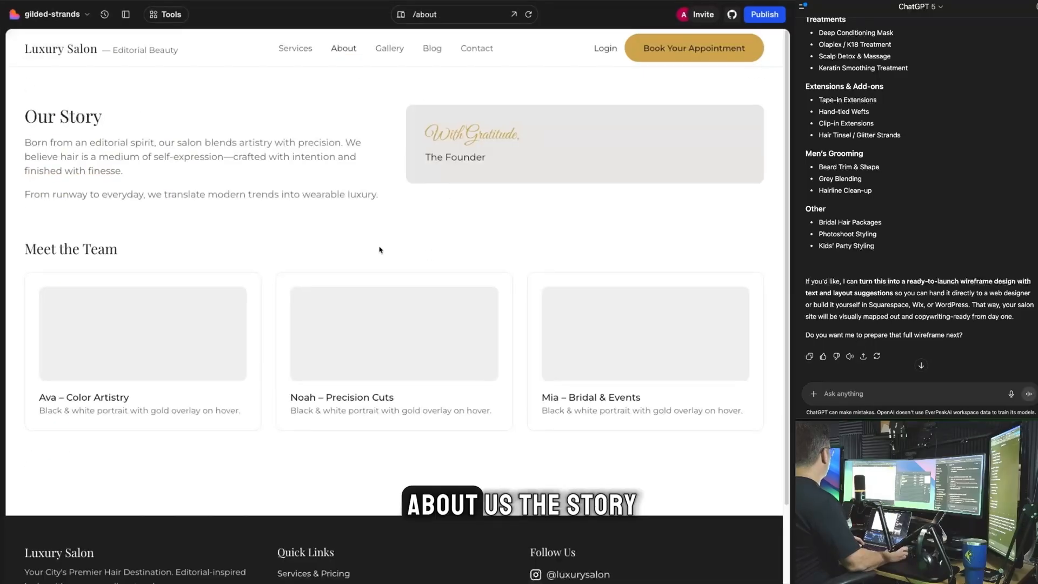
pyautogui.scroll(-2, 510, 229)
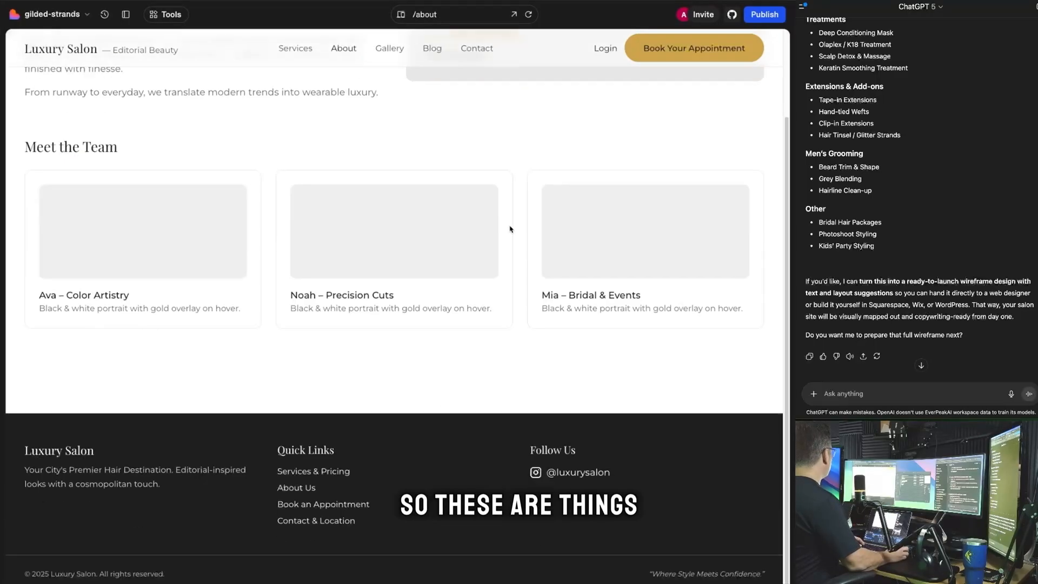
pyautogui.scroll(2, 486, 135)
pyautogui.click(400, 53)
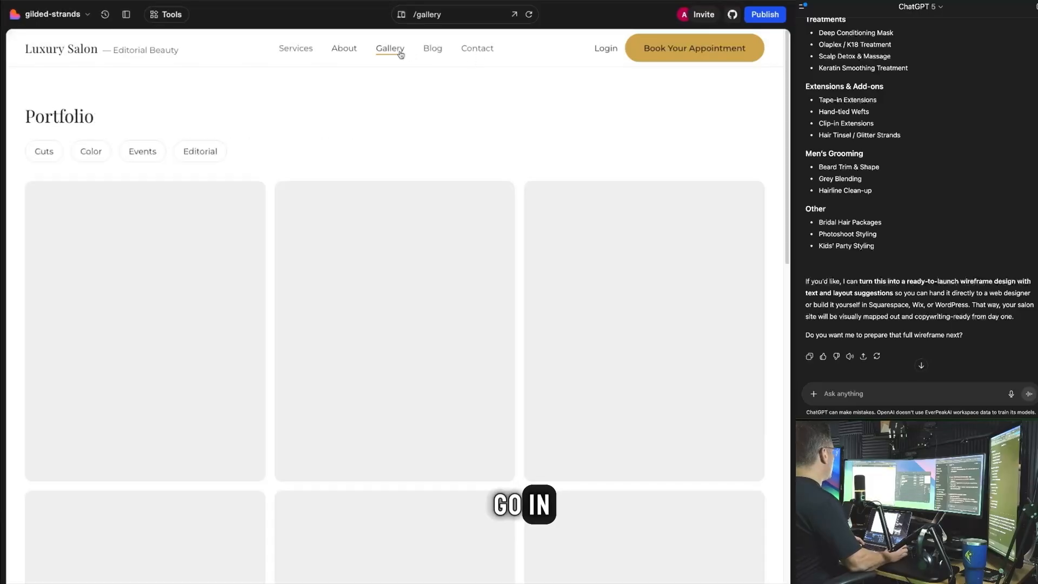
# Look through the salon site's Gallery, Contact & Location, and Services & Pricing pages, and open the About page
pyautogui.scroll(-4, 503, 188)
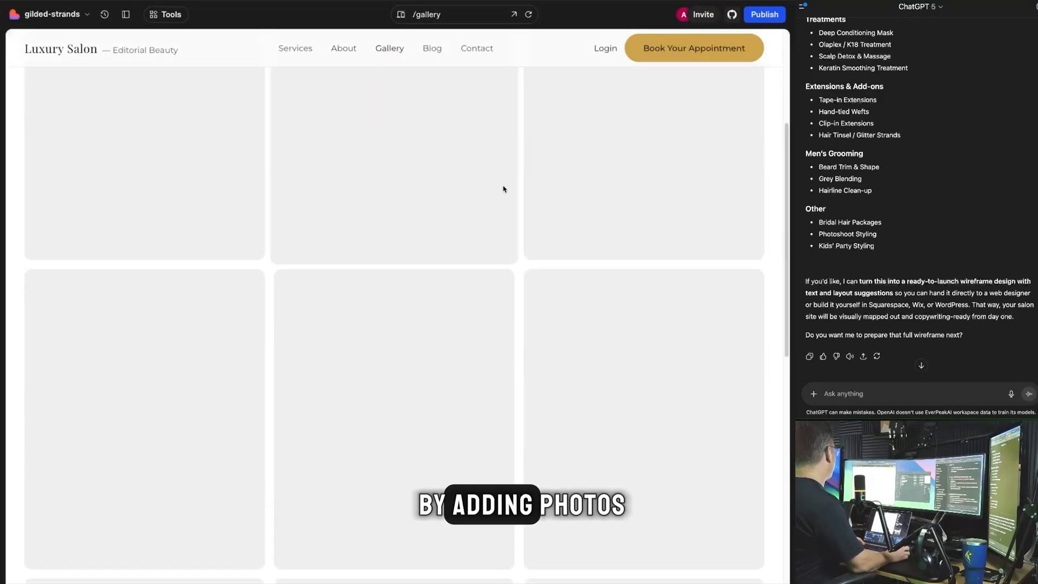
pyautogui.scroll(4, 487, 139)
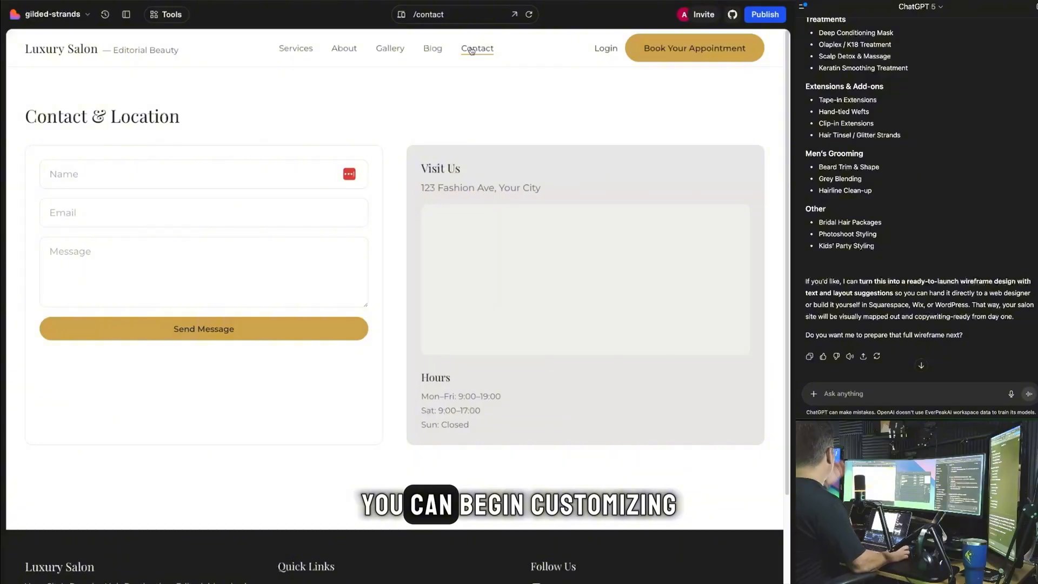
pyautogui.click(295, 50)
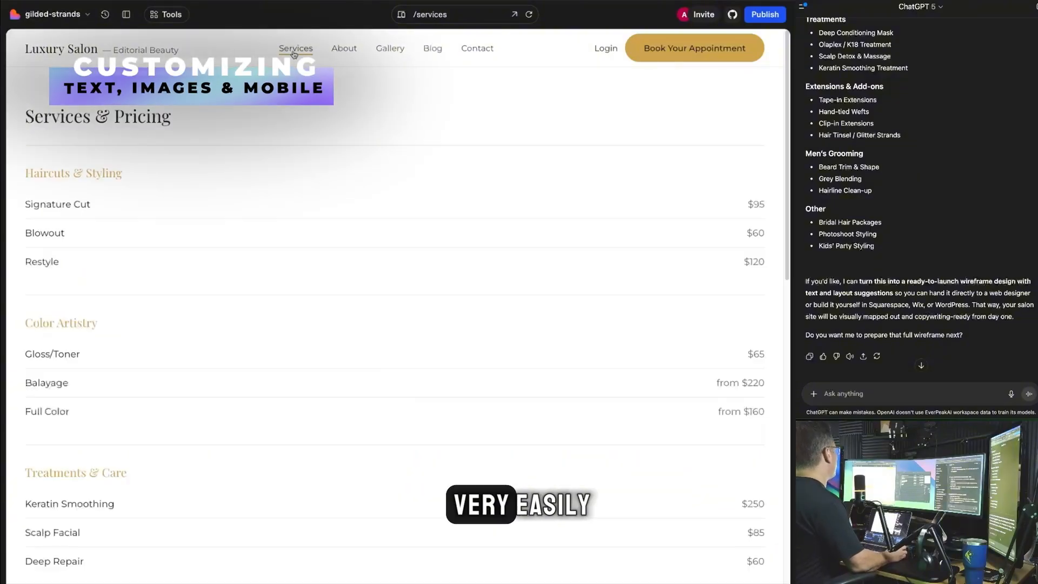
pyautogui.click(351, 51)
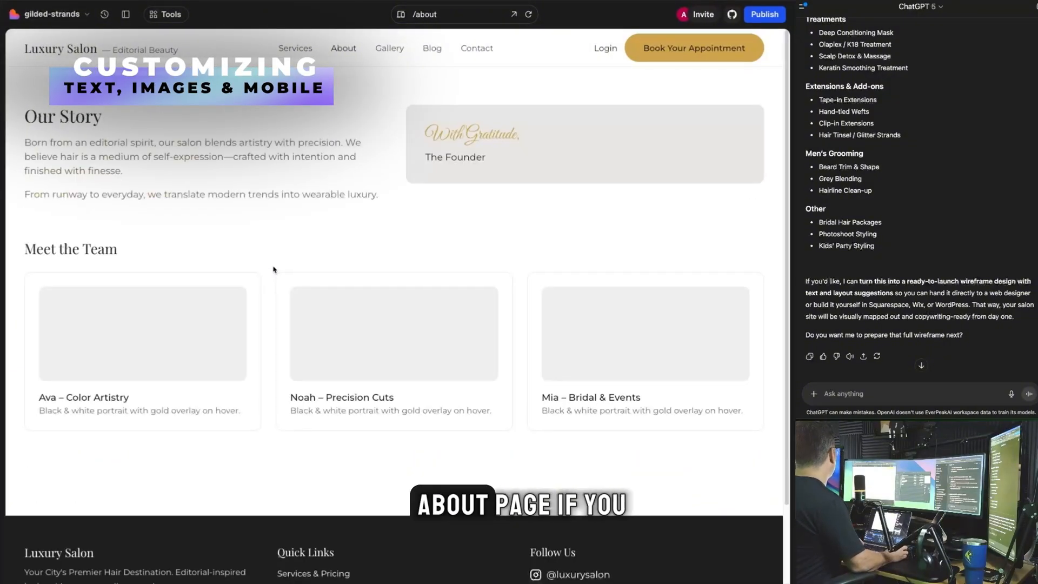
# Show the chat sidebar and begin a request with "Change from:" followed by the copied first paragraph of Our Story
pyautogui.click(126, 15)
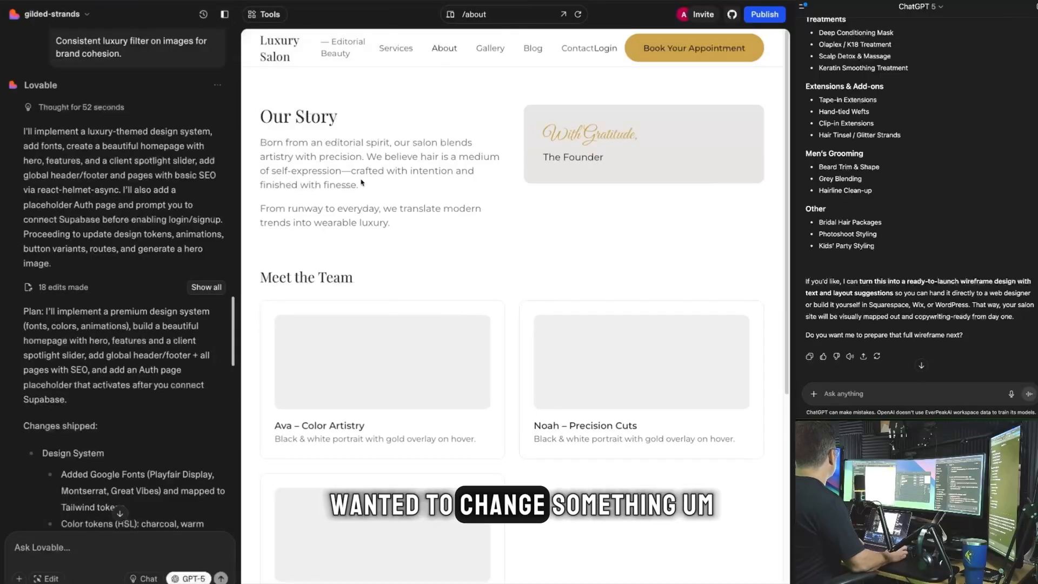
pyautogui.moveTo(263, 142); pyautogui.dragTo(474, 171)
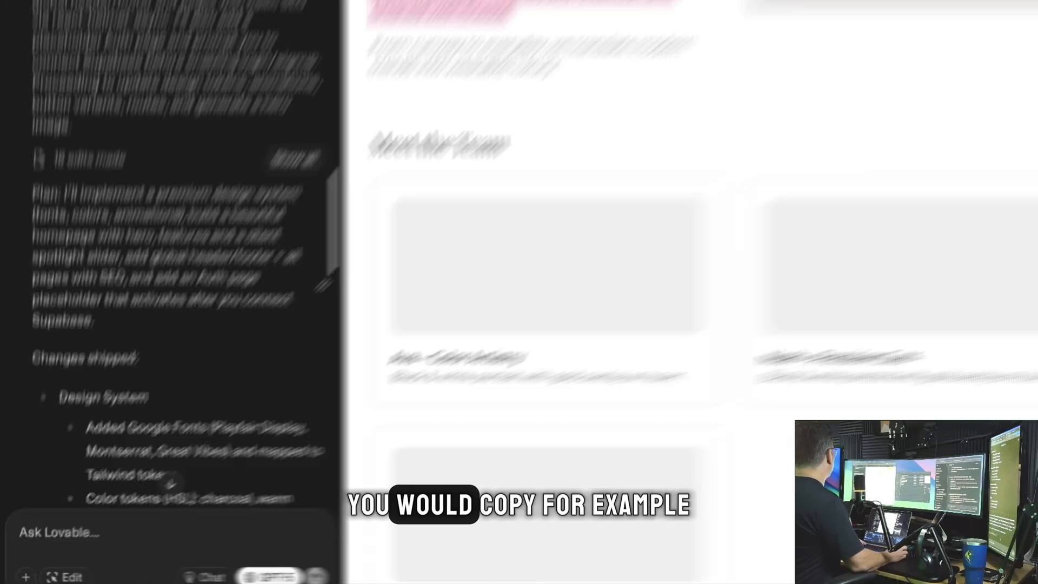
pyautogui.write('Chan')
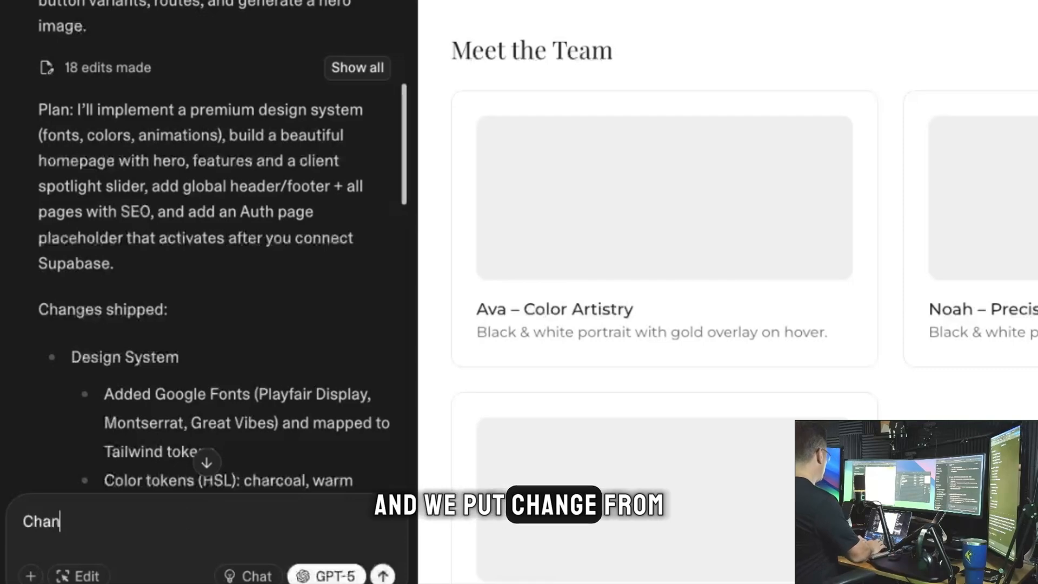
pyautogui.write('ge fro')
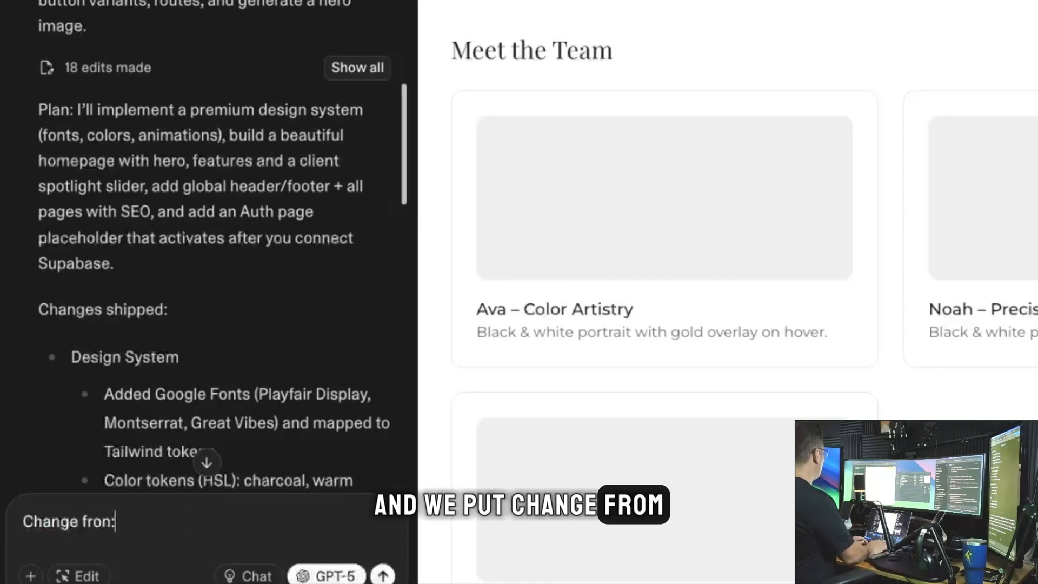
pyautogui.write('m:')
pyautogui.hotkey('shift', 'Return')
pyautogui.write('Born from an editorial spirit, our salon blends artistry with precision. We believe hair is a medium of self-expression—crafted with intention and finished with finesse.')
pyautogui.hotkey('shift', 'Return')
pyautogui.hotkey('shift', 'Return')
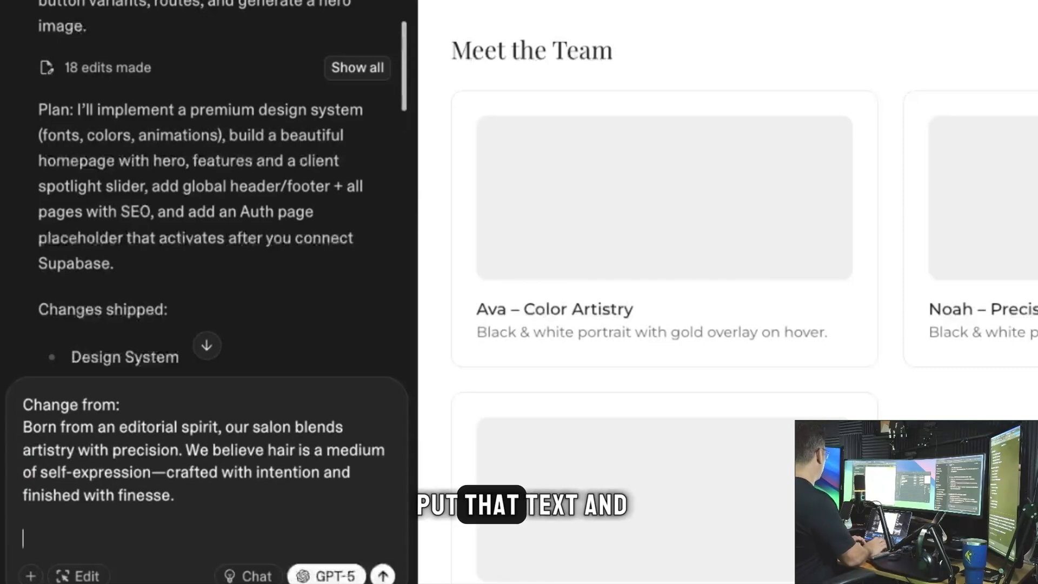
# Add a second copy of the Our Story paragraph to the request under the heading "Change to:"
pyautogui.write('Born from an editorial spirit, our salon blends artistry with precision. We believe hair is a medium of self-expression—crafted with intention and finished with finesse.')
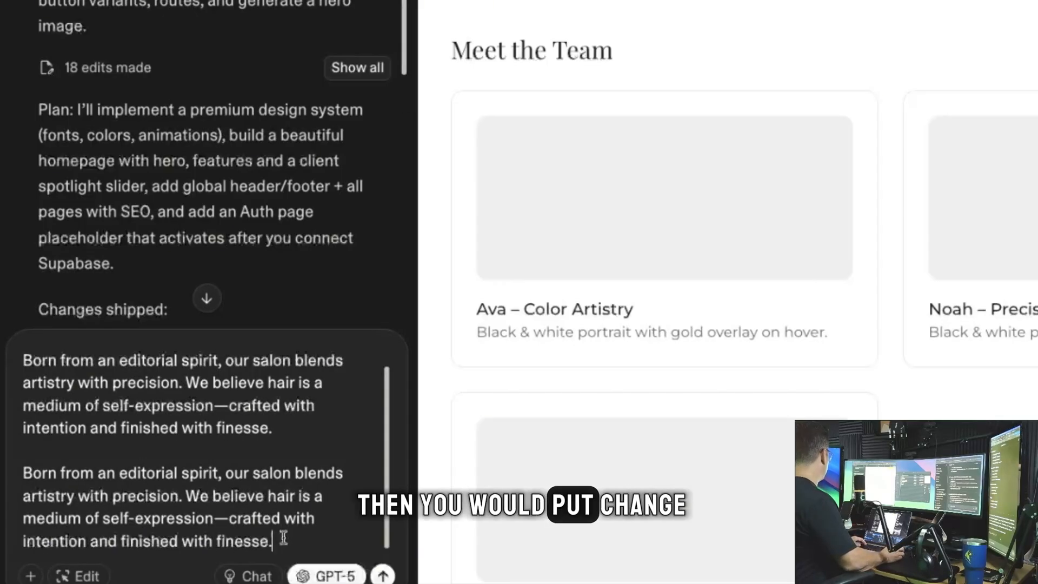
pyautogui.click(49, 453)
pyautogui.hotkey('shift', 'Return')
pyautogui.write('Change')
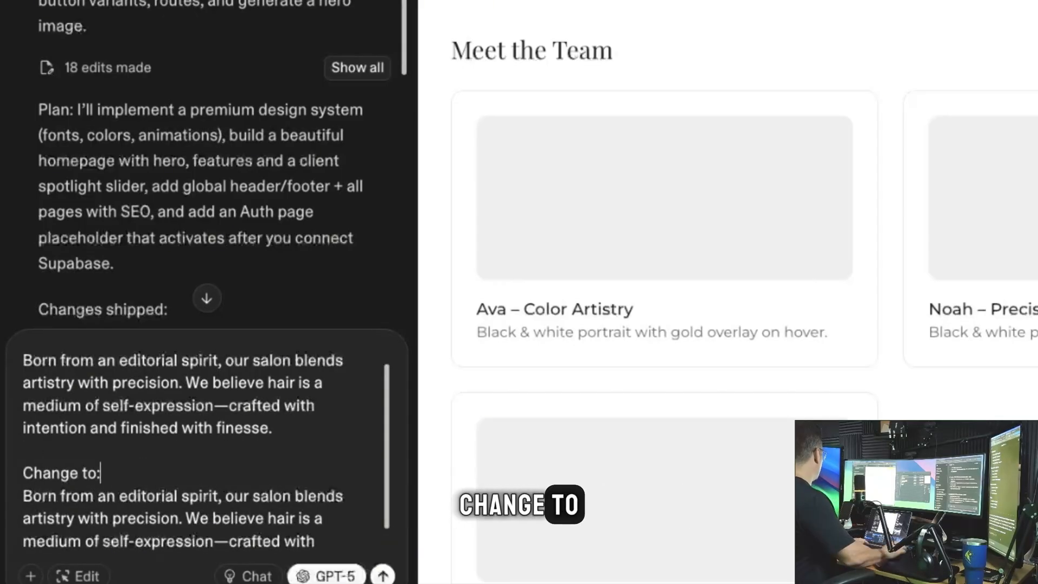
pyautogui.write(' to:')
pyautogui.scroll(-1, 169, 512)
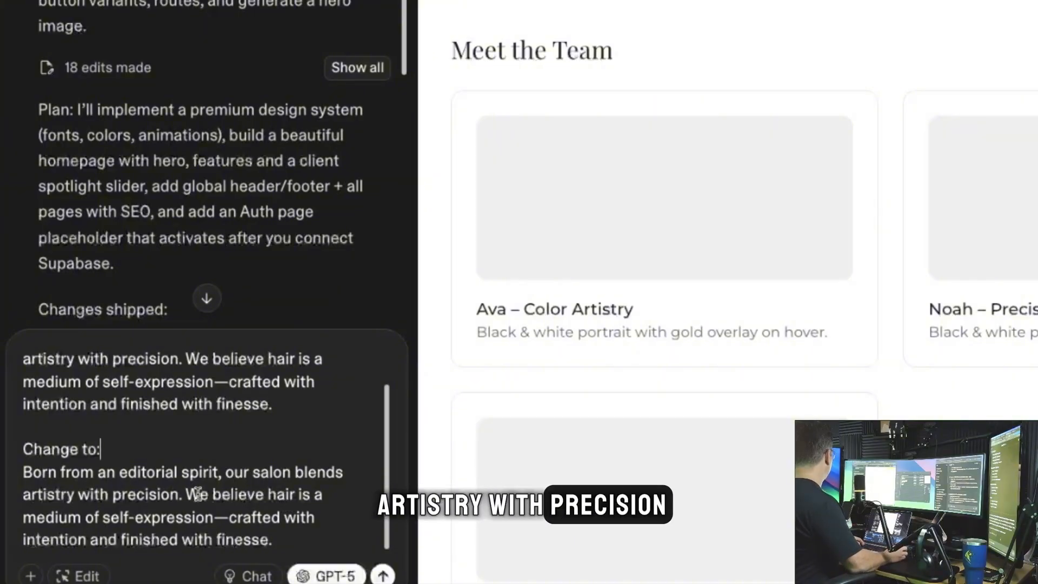
# Append "We love our customers." to the replacement paragraph, send the request, and glance at the About page without the chat sidebar
pyautogui.press('BackSpace')
pyautogui.press('BackSpace')
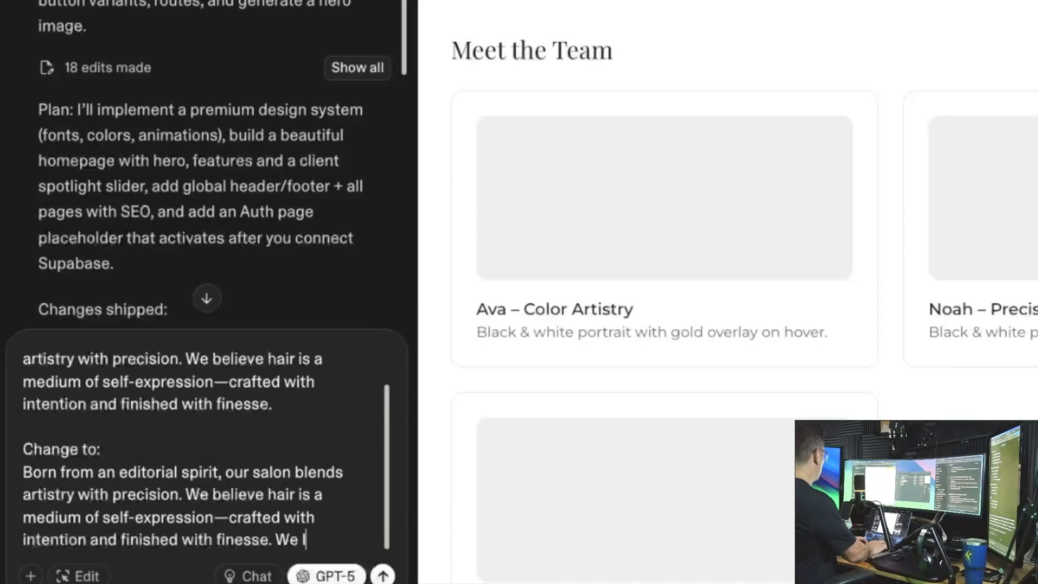
pyautogui.write('our customers.')
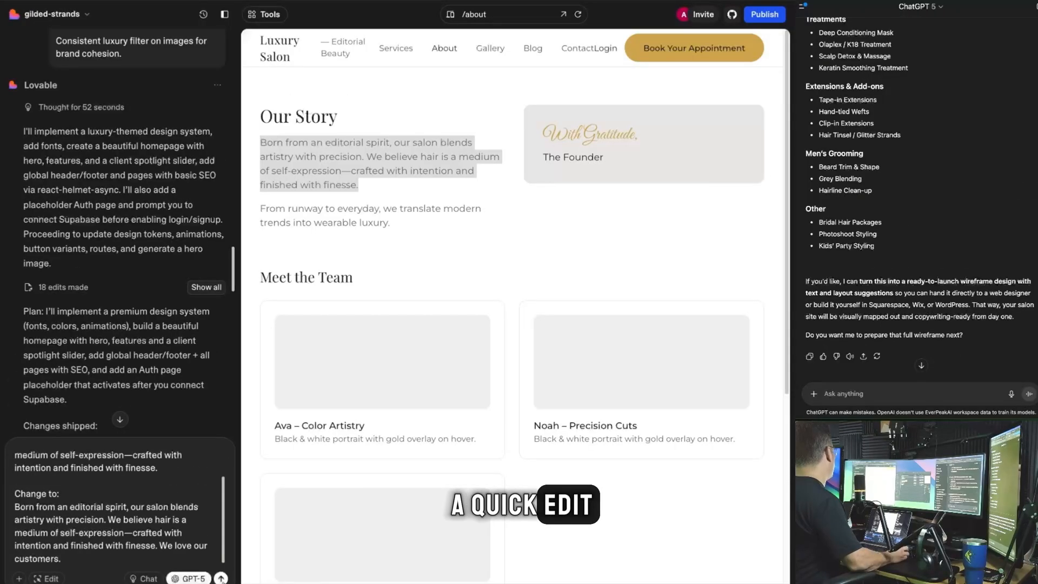
pyautogui.press('Return')
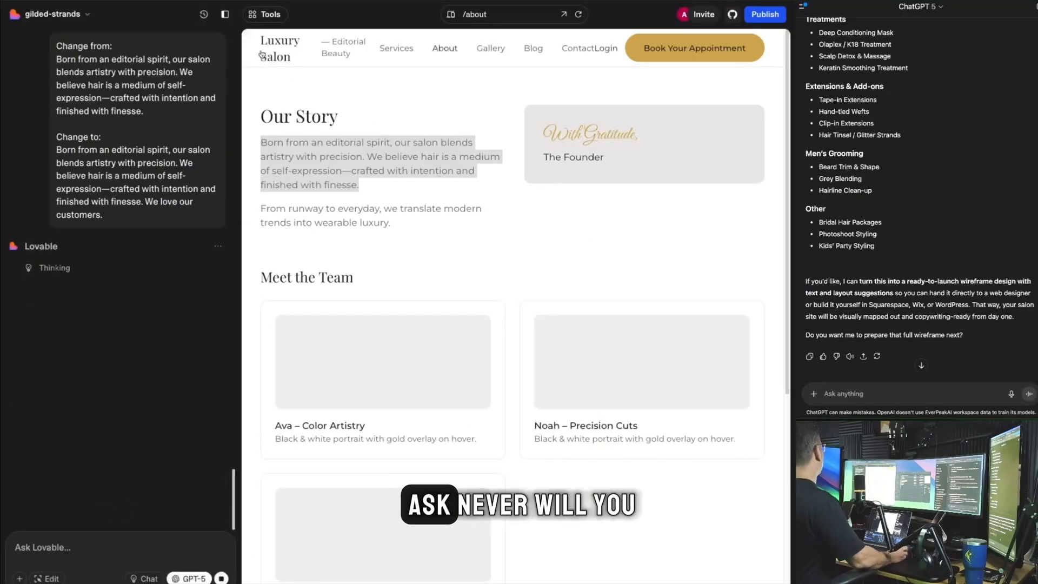
pyautogui.click(225, 15)
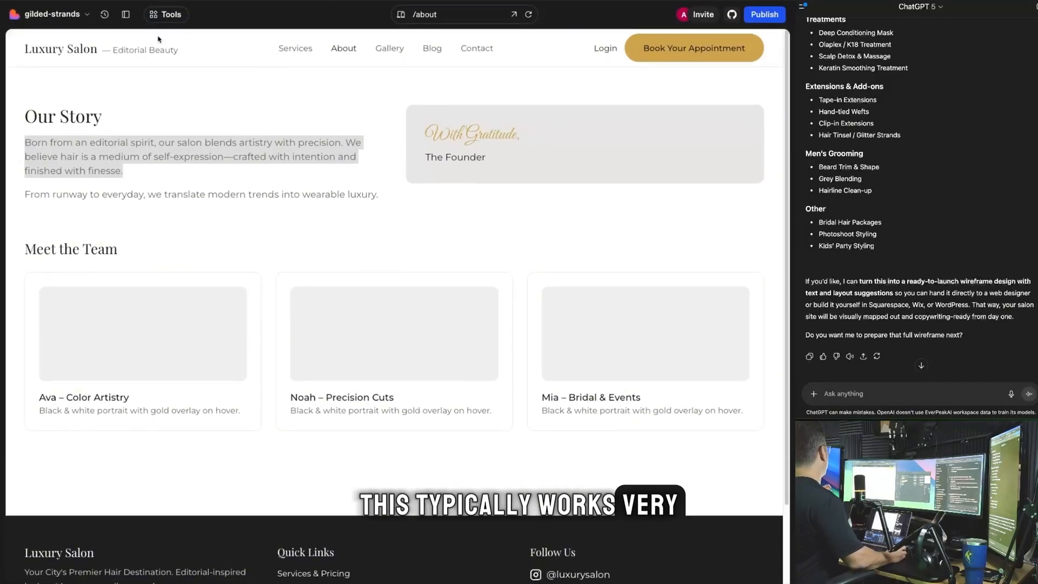
pyautogui.click(132, 16)
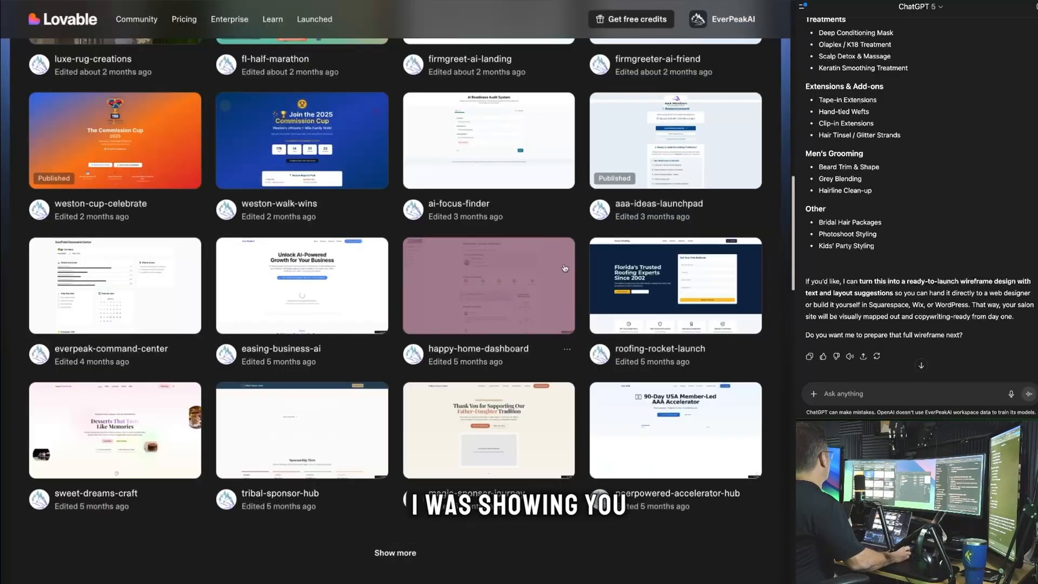
# Show more projects in the Lovable project list and open magic-sponsor-journey to examine its homepage
pyautogui.scroll(-3, 502, 409)
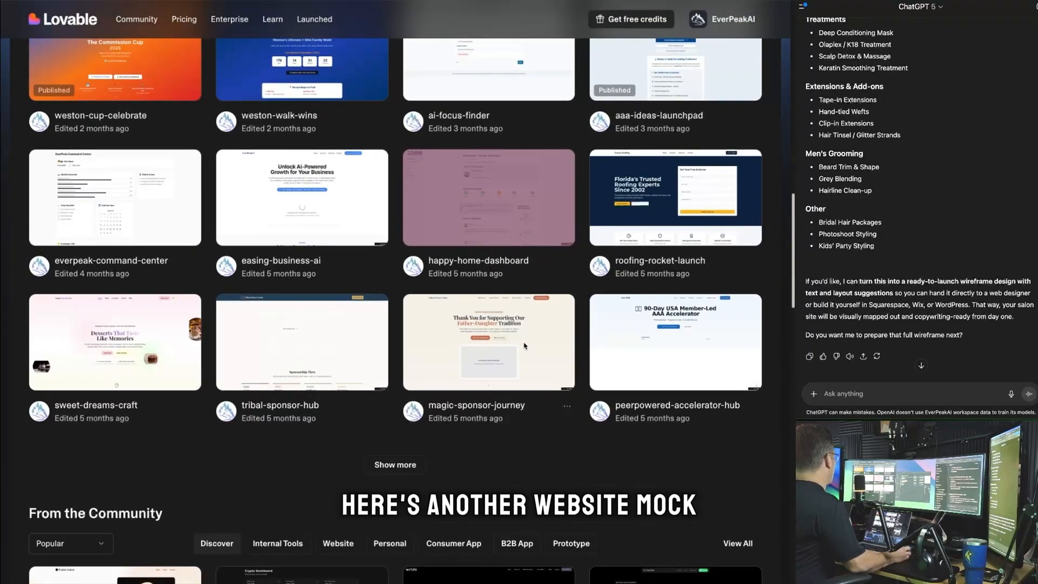
pyautogui.click(398, 465)
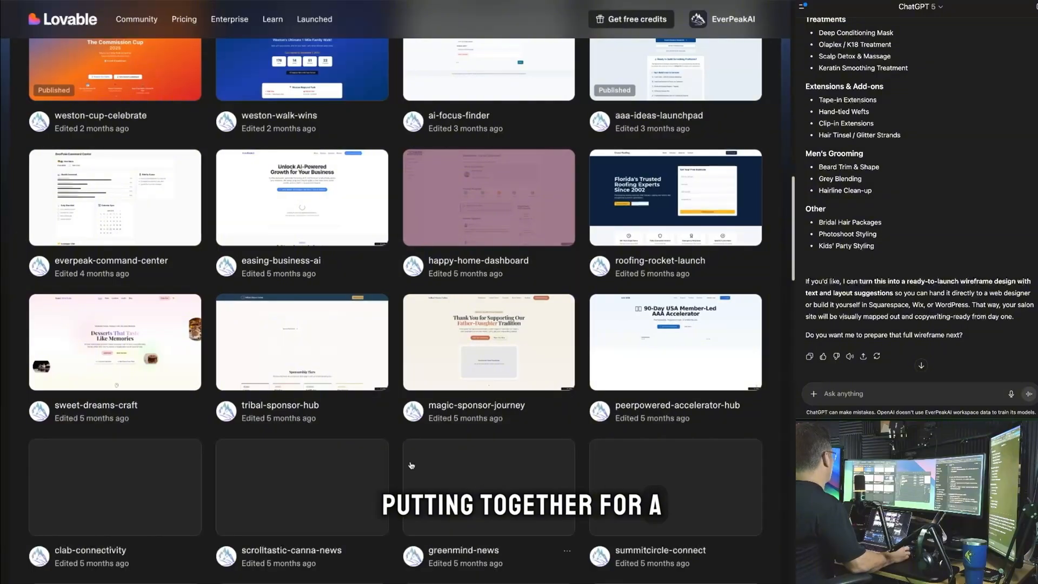
pyautogui.scroll(-7, 412, 457)
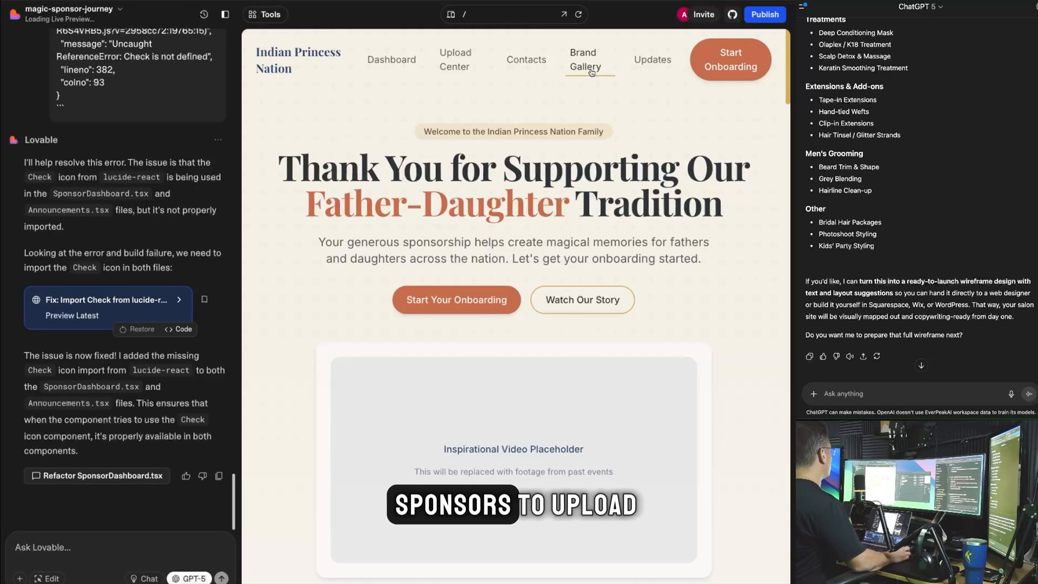
pyautogui.scroll(-1, 591, 72)
pyautogui.scroll(-3, 591, 174)
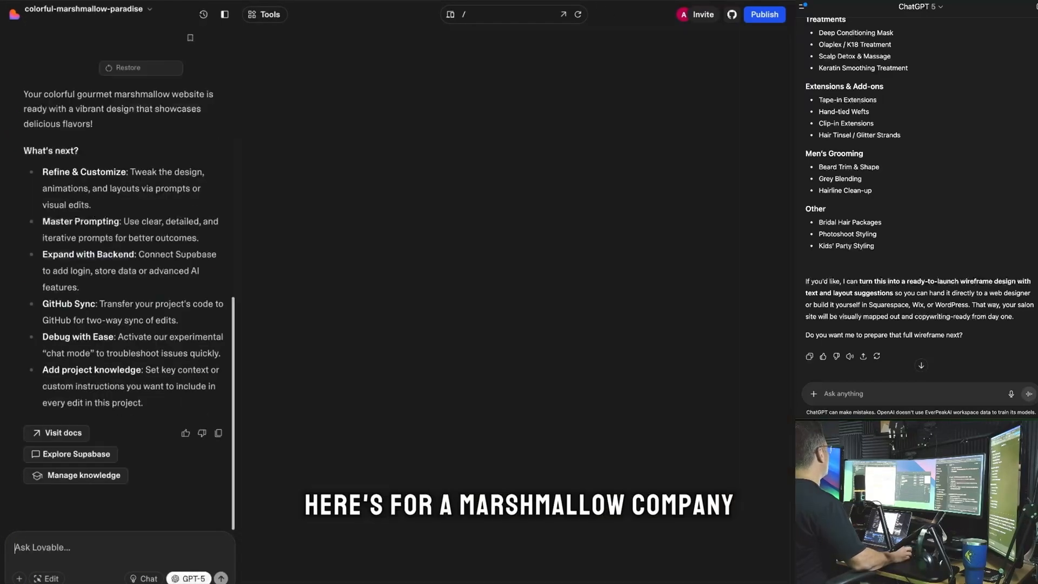
# Examine the colorful-marshmallow-paradise homepage, including its hero, bestselling marshmallows and flavor sections
pyautogui.scroll(-15, 600, 287)
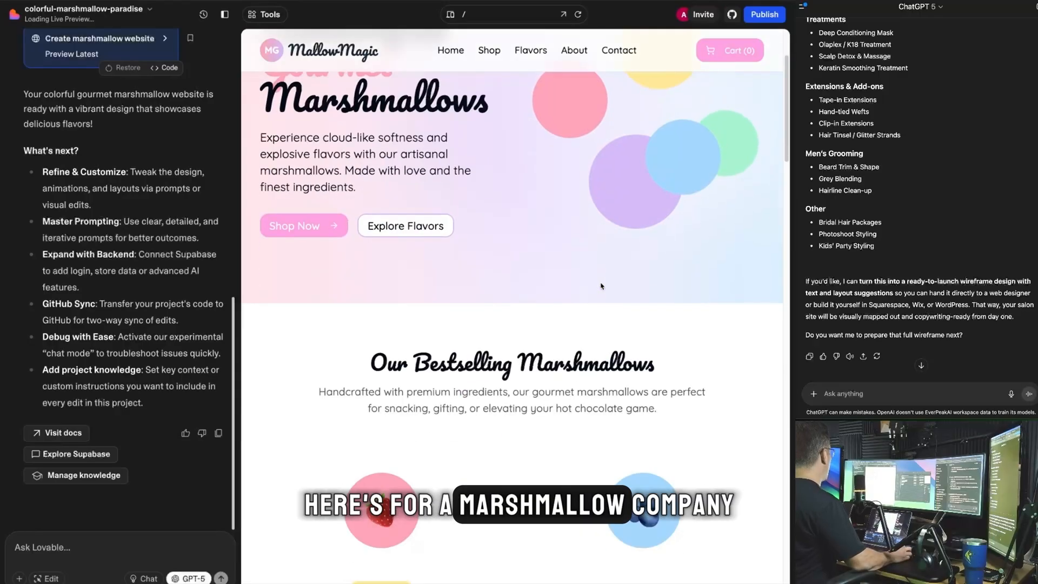
pyautogui.scroll(-3, 600, 285)
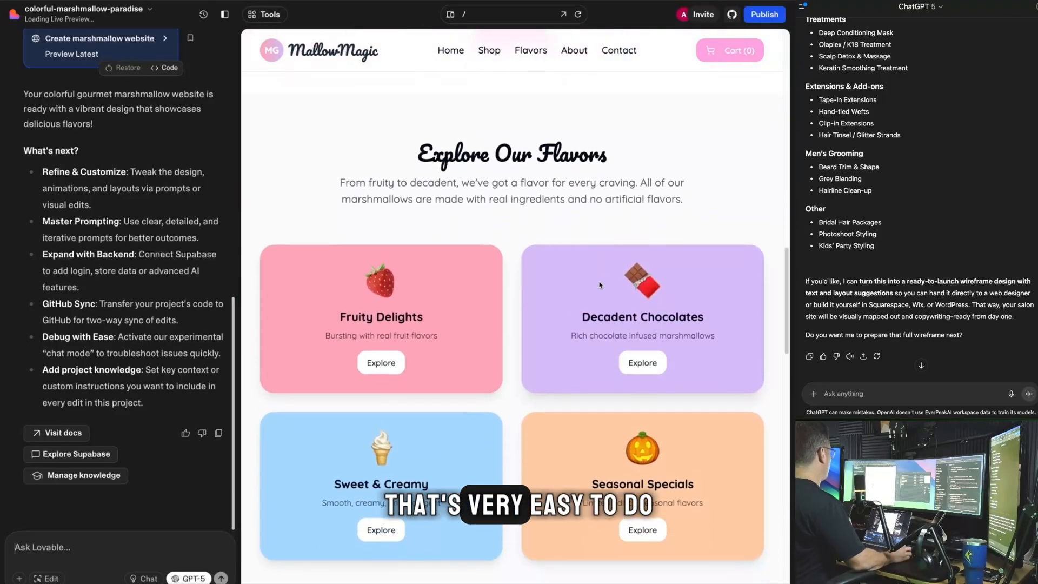
pyautogui.scroll(15, 599, 286)
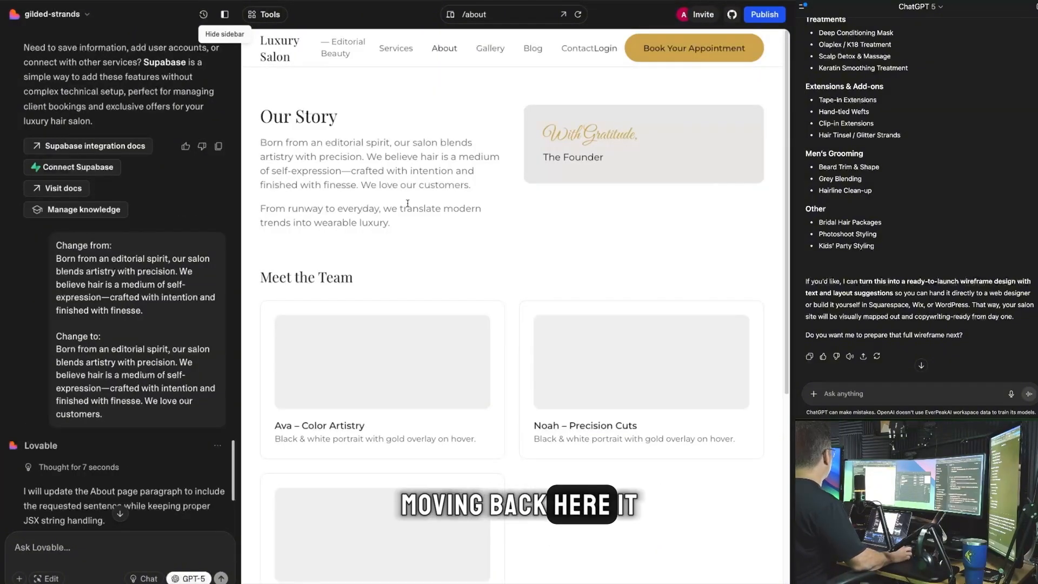
# Check the gilded-strands About page for the added sentence "We love our customers." and return to the salon homepage
pyautogui.moveTo(362, 186); pyautogui.dragTo(472, 186)
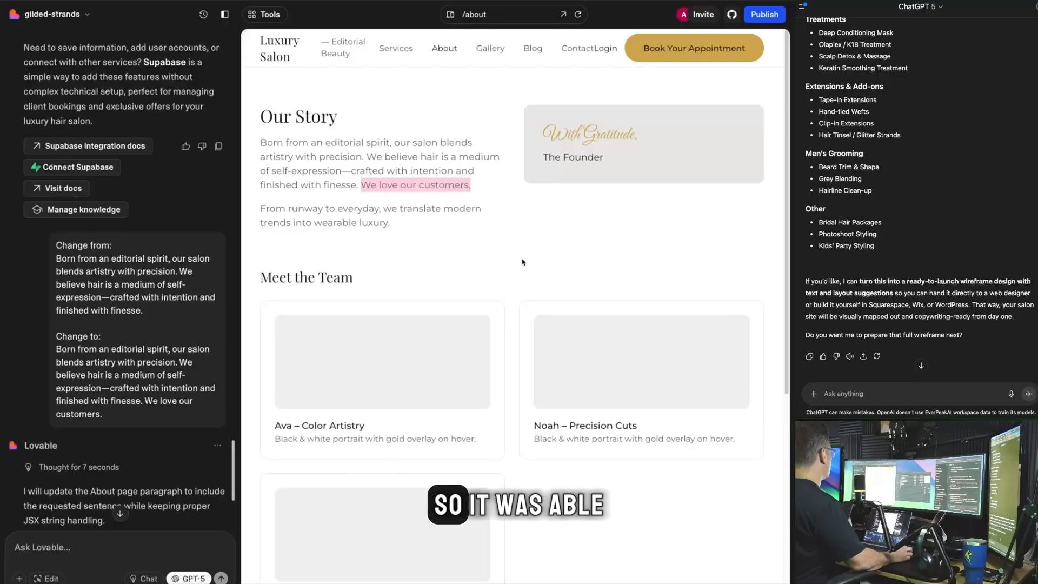
pyautogui.click(337, 48)
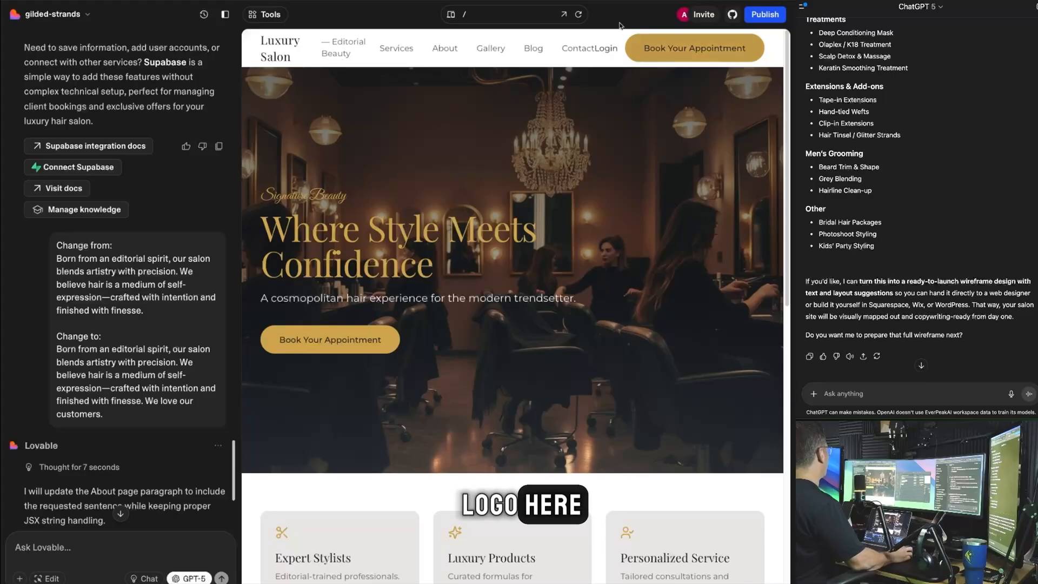
# Switch the preview to the mobile layout and review the salon homepage through to its Client Spotlight and footer
pyautogui.click(451, 15)
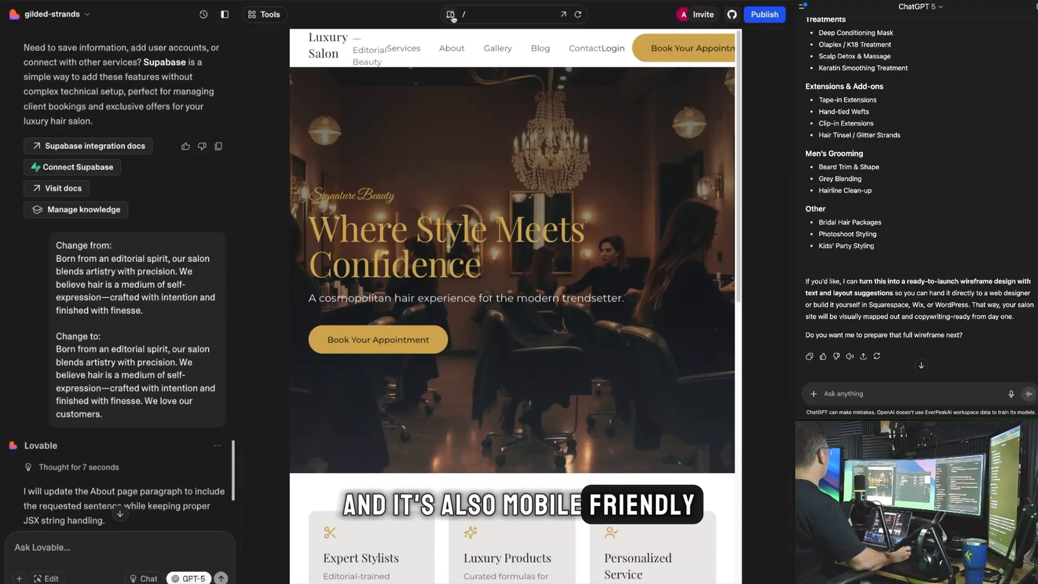
pyautogui.click(449, 15)
pyautogui.scroll(-10, 540, 243)
pyautogui.scroll(-6, 579, 262)
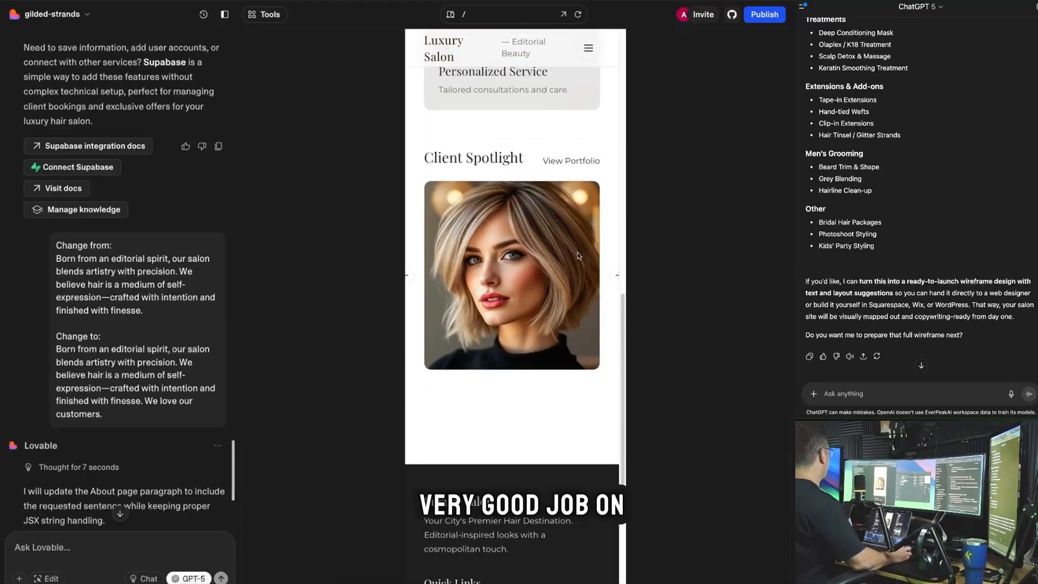
pyautogui.scroll(10, 580, 216)
# Test the mobile navigation menu by opening the Gallery page, reopening the menu, and going back to the homepage
pyautogui.click(589, 49)
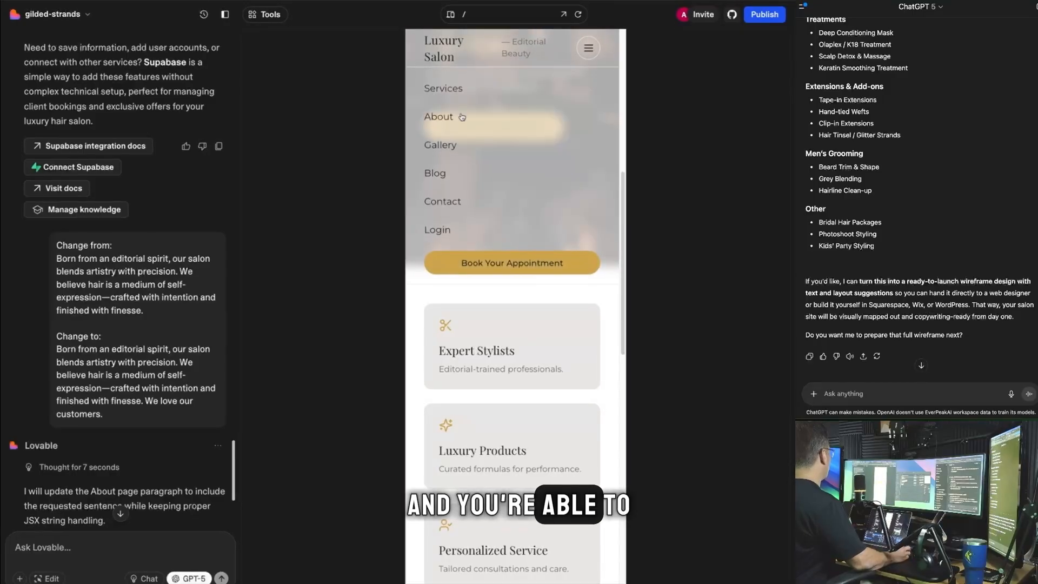
pyautogui.click(449, 144)
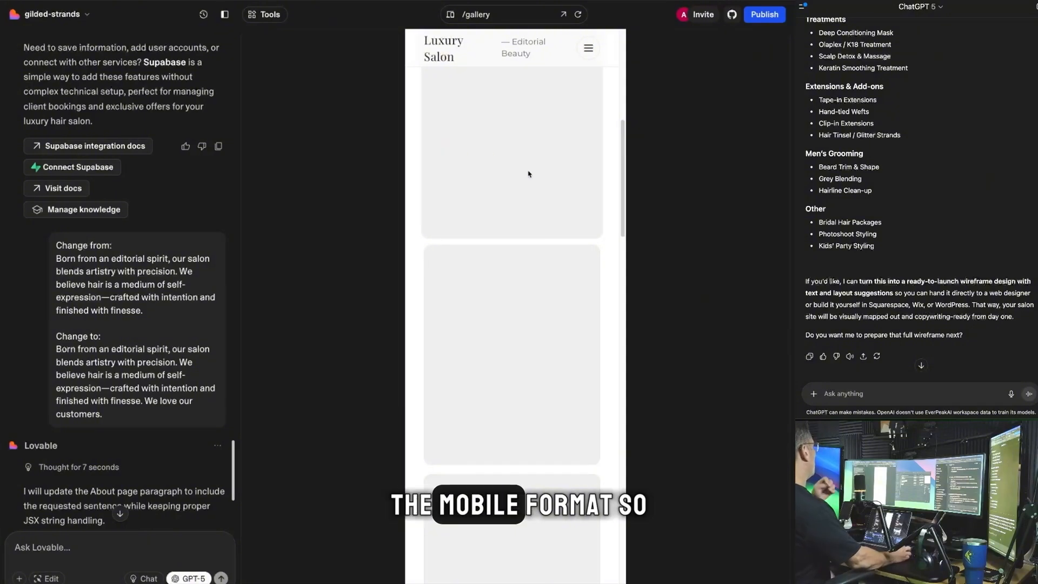
pyautogui.click(588, 49)
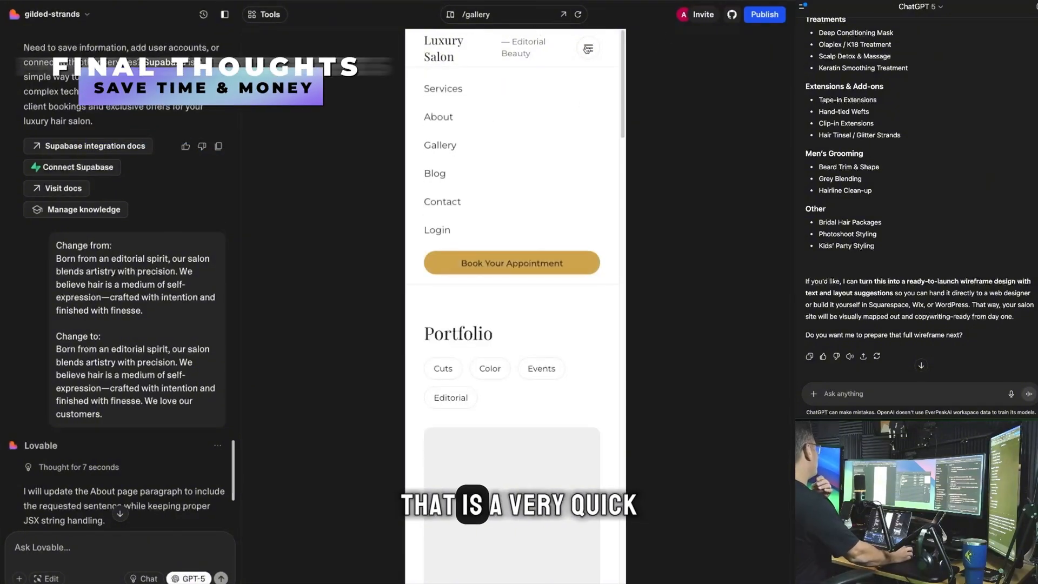
pyautogui.click(447, 51)
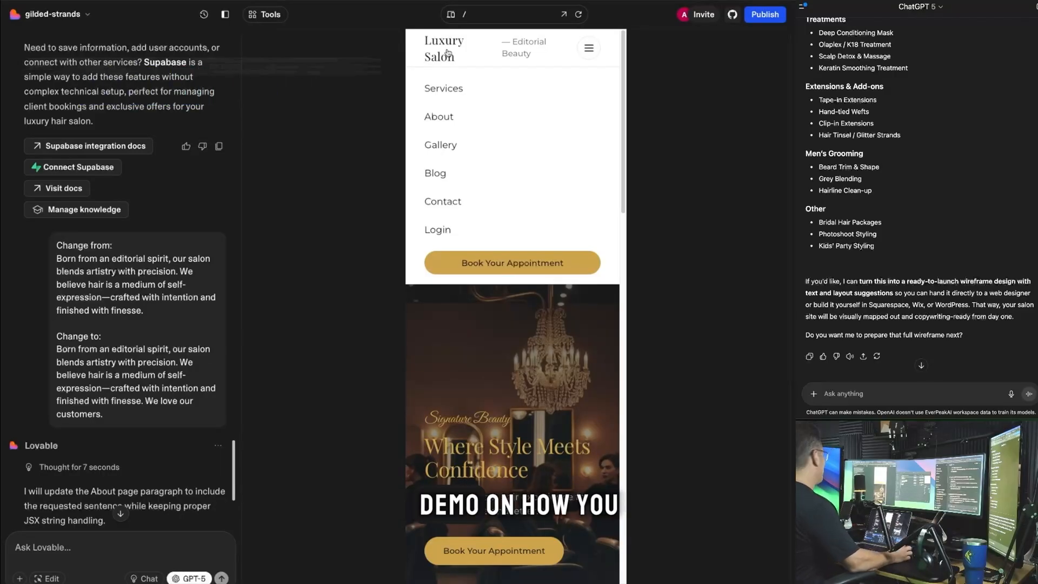